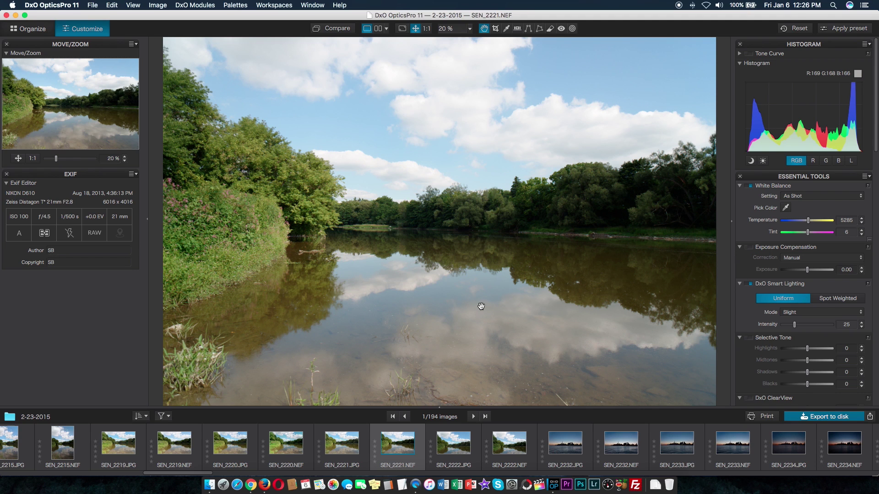
# Switch to Chrome to show the DxO OpticsPro overview page on dxo.com
pyautogui.click(251, 485)
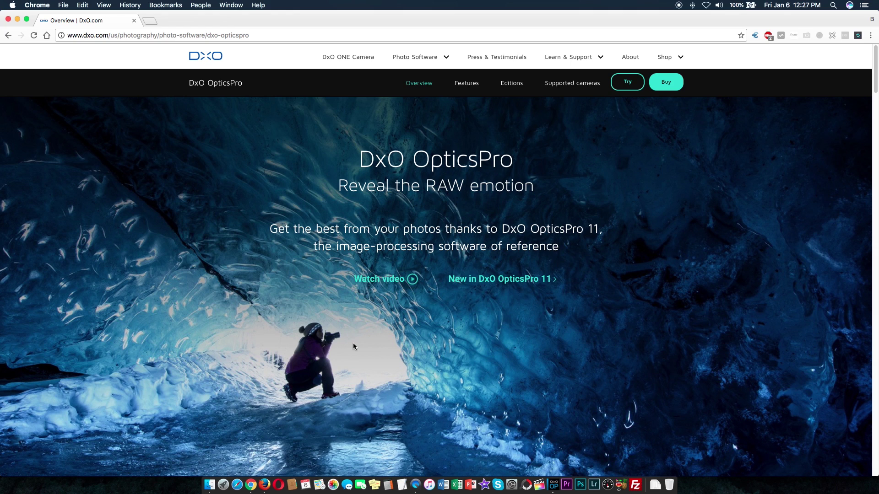
# Go to the OpticsPro 11 store page listing Essential (129 USD) and ELITE (199 USD)
pyautogui.click(669, 84)
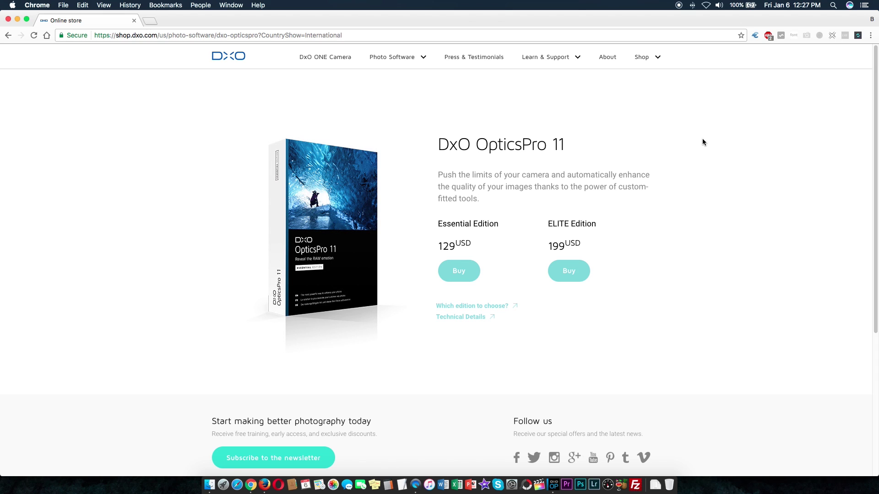
# Read through the Essential vs ELITE edition comparison, then return to SEN_2221.NEF in OpticsPro
pyautogui.click(500, 306)
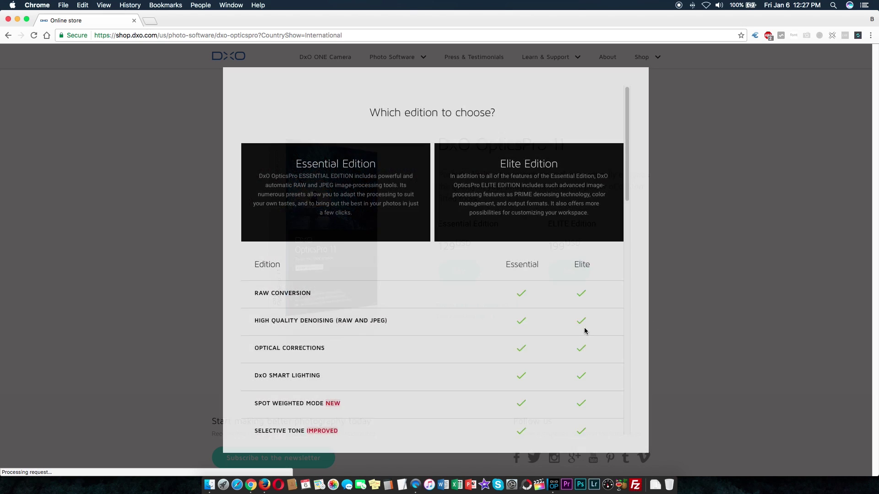
pyautogui.scroll(-5, 533, 346)
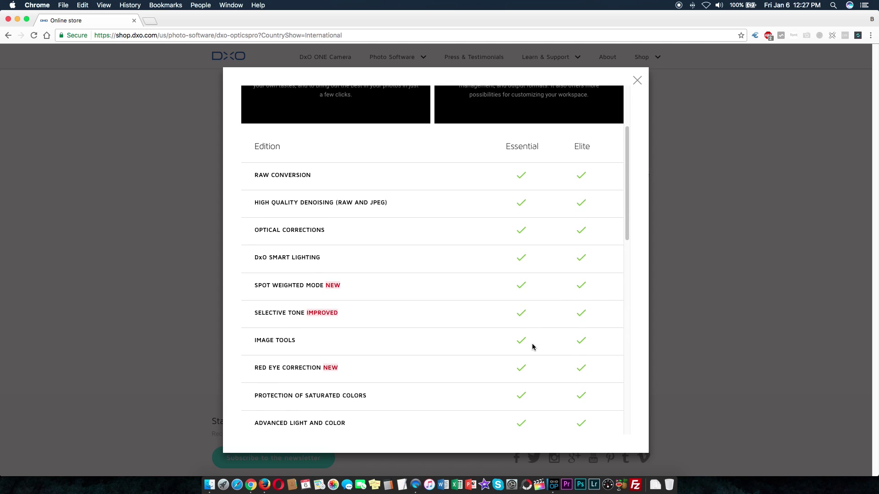
pyautogui.scroll(-2, 533, 347)
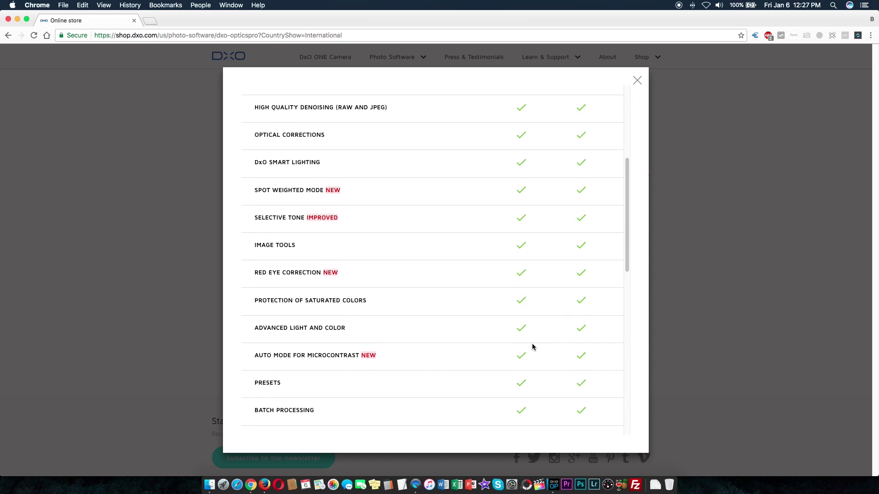
pyautogui.scroll(-10, 500, 338)
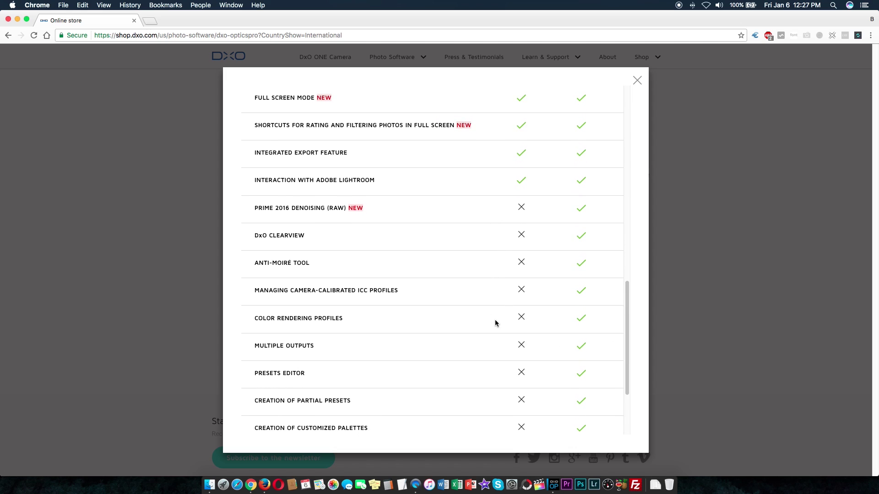
pyautogui.scroll(-1, 495, 323)
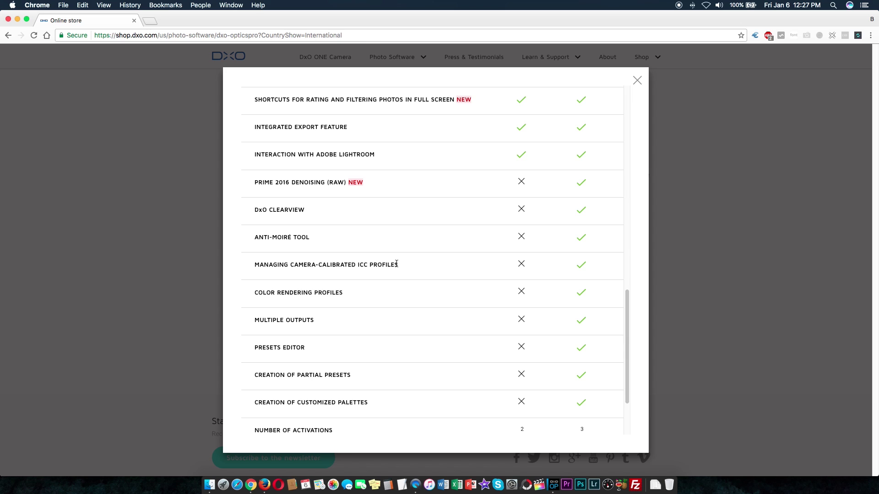
pyautogui.scroll(15, 438, 238)
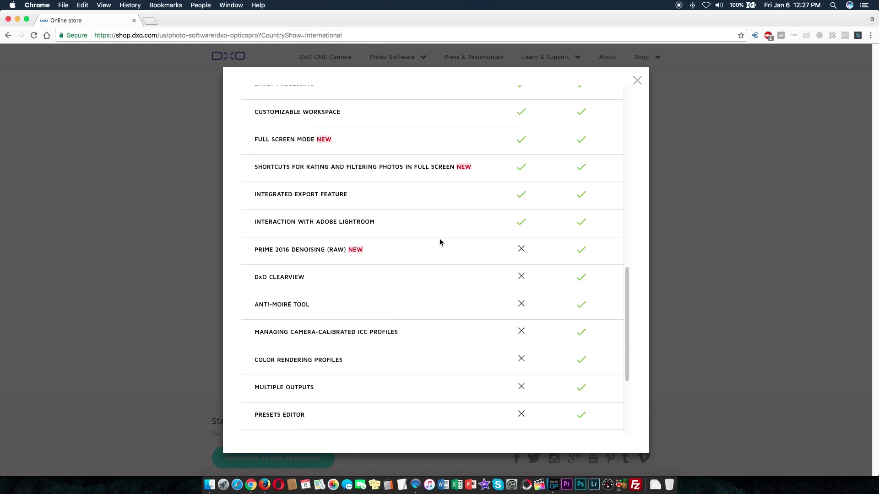
pyautogui.scroll(5, 440, 243)
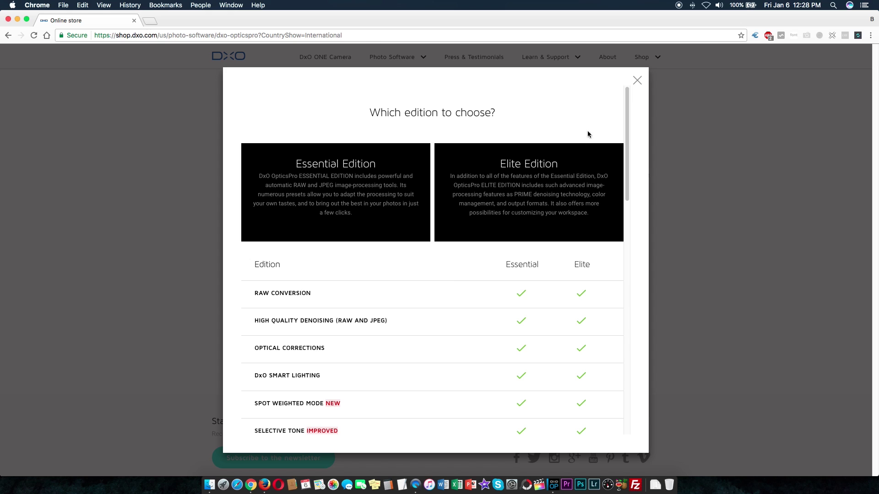
pyautogui.click(636, 82)
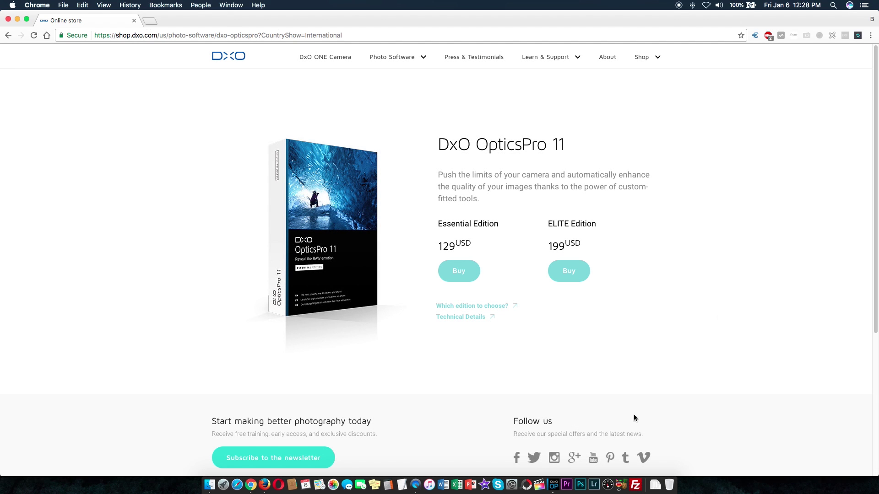
pyautogui.click(554, 484)
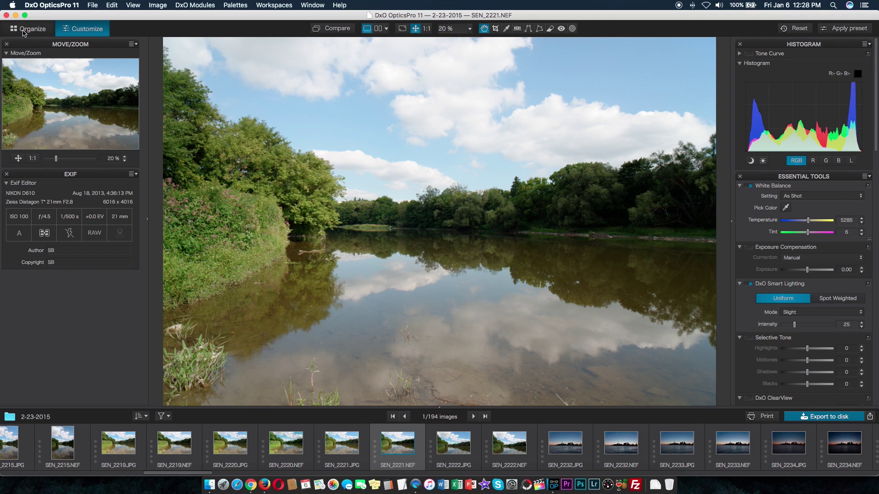
pyautogui.click(24, 31)
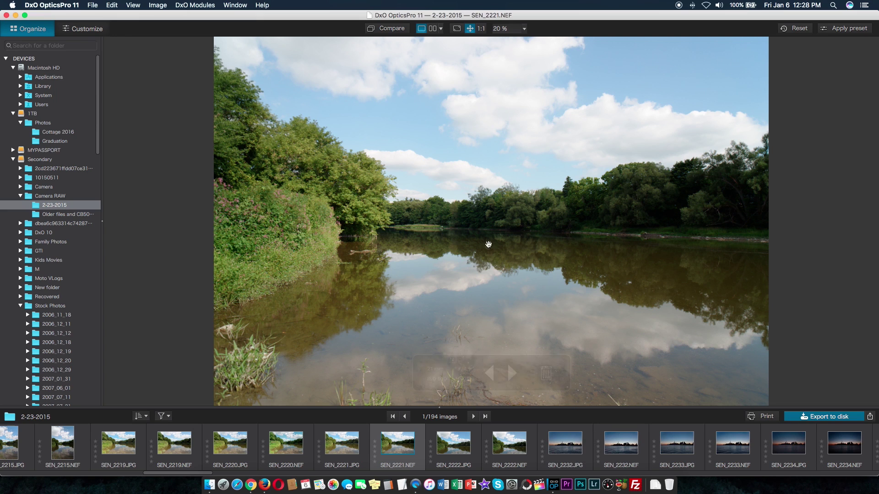
pyautogui.click(87, 31)
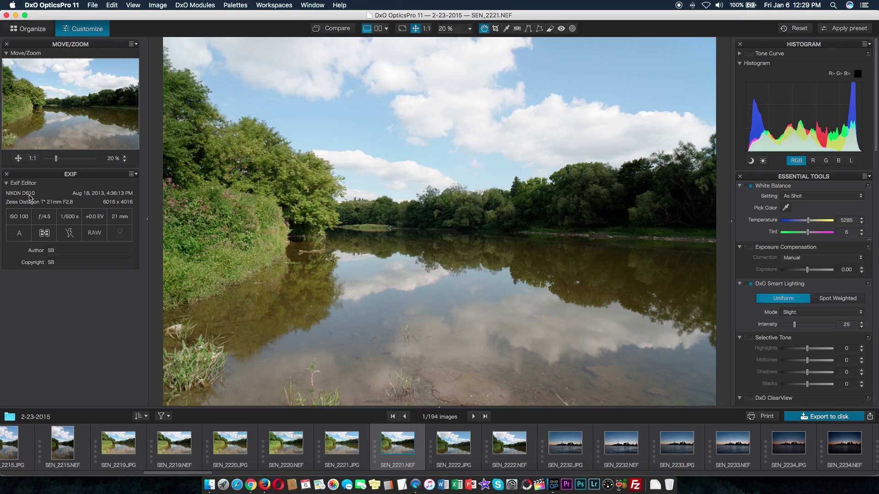
pyautogui.click(339, 31)
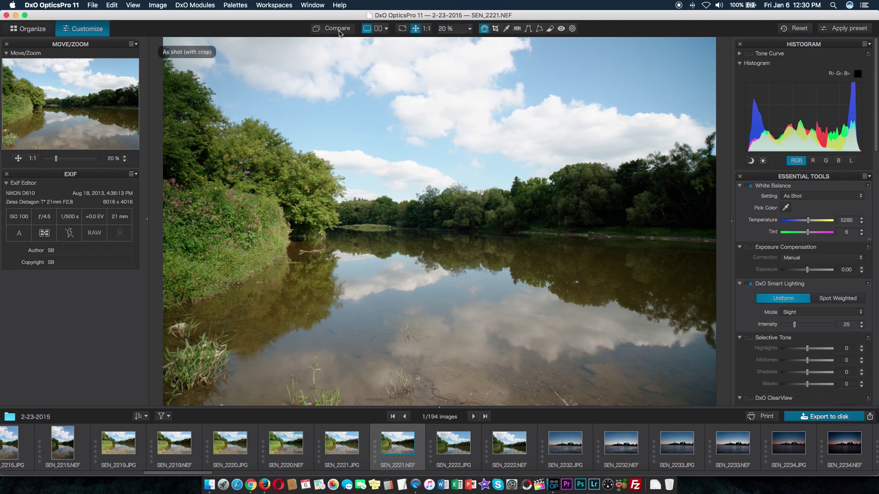
pyautogui.click(338, 29)
pyautogui.click(339, 31)
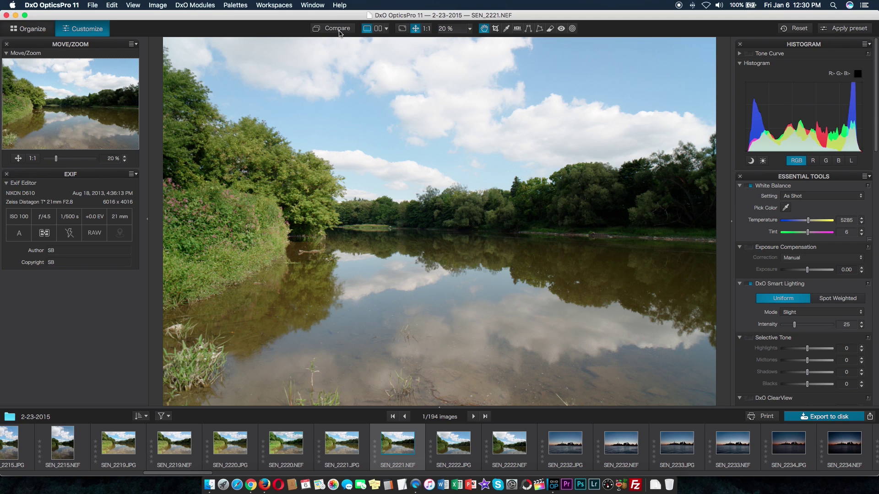
pyautogui.click(339, 30)
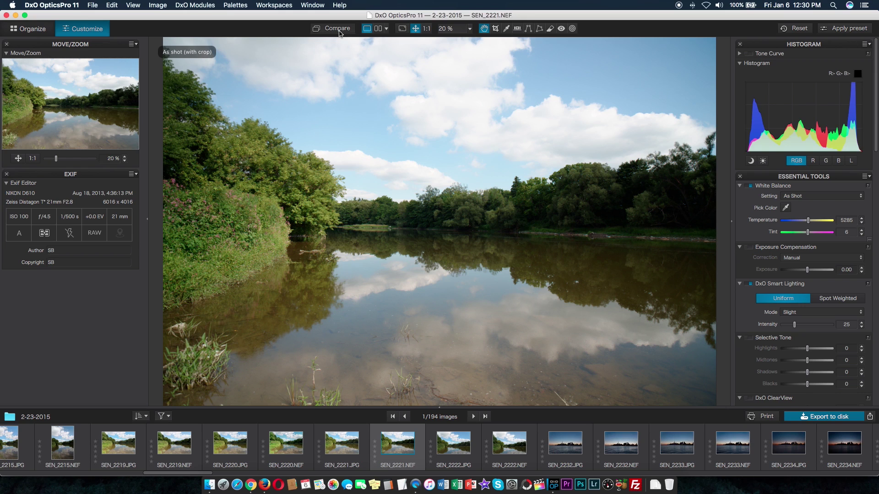
pyautogui.click(339, 30)
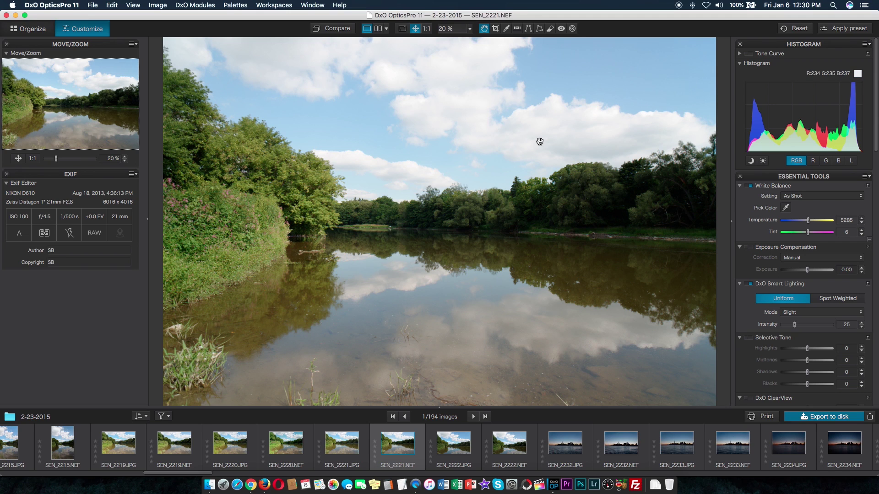
# Straighten the river photo by aligning the Horizon tool guide with the shoreline and applying it
pyautogui.click(516, 29)
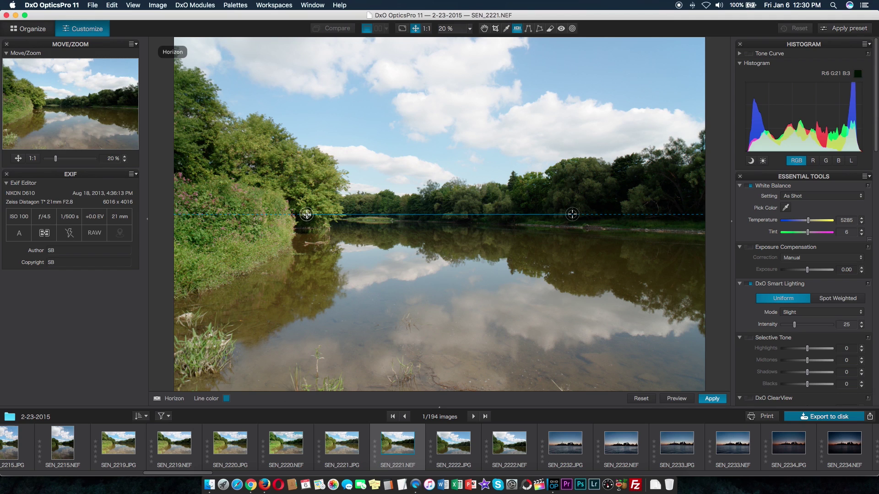
pyautogui.moveTo(306, 214); pyautogui.dragTo(307, 210)
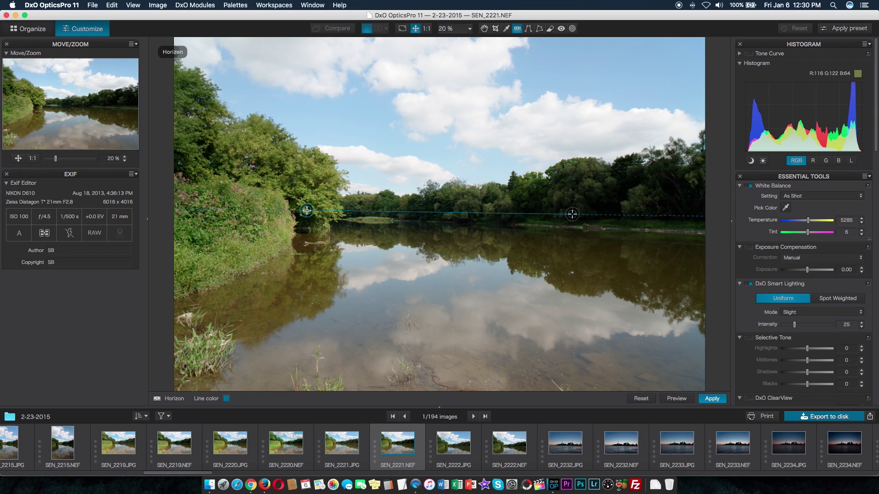
pyautogui.click(710, 399)
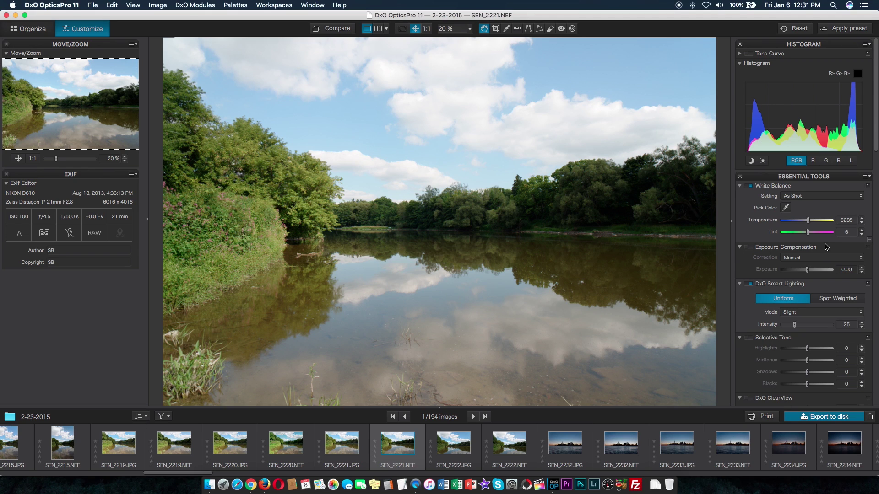
# Scroll the Essential Tools palette and open the White Balance Setting presets list
pyautogui.scroll(-3, 821, 273)
pyautogui.scroll(3, 822, 273)
pyautogui.scroll(-10, 796, 349)
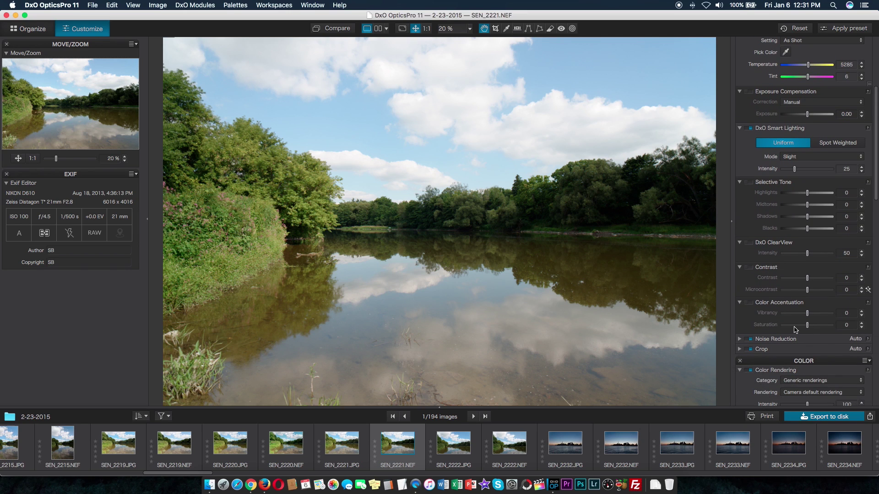
pyautogui.scroll(5, 795, 330)
pyautogui.scroll(4, 795, 330)
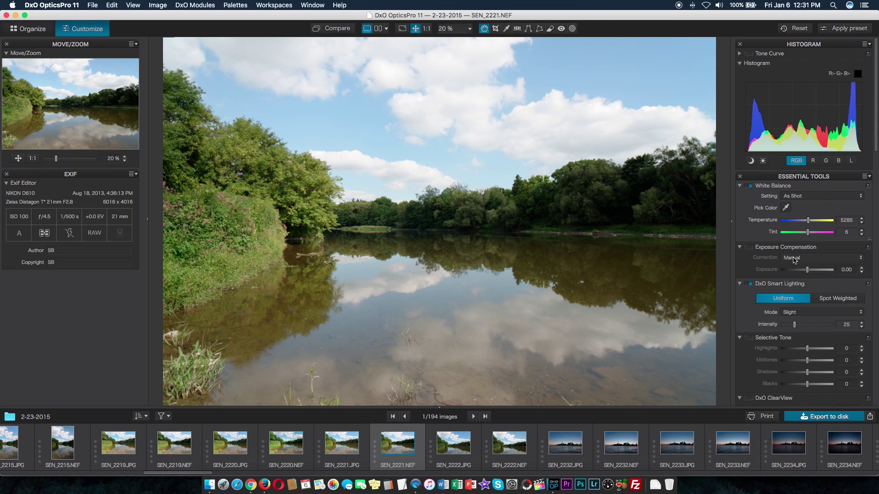
pyautogui.scroll(-2, 810, 286)
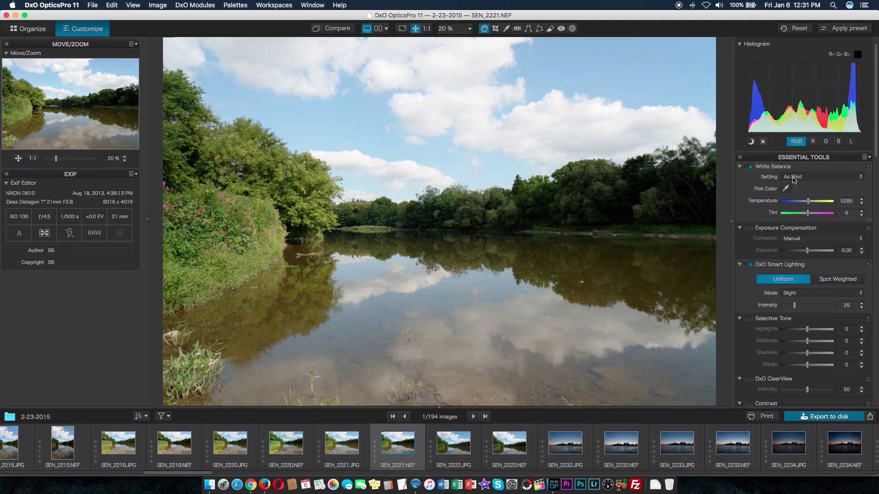
pyautogui.click(794, 180)
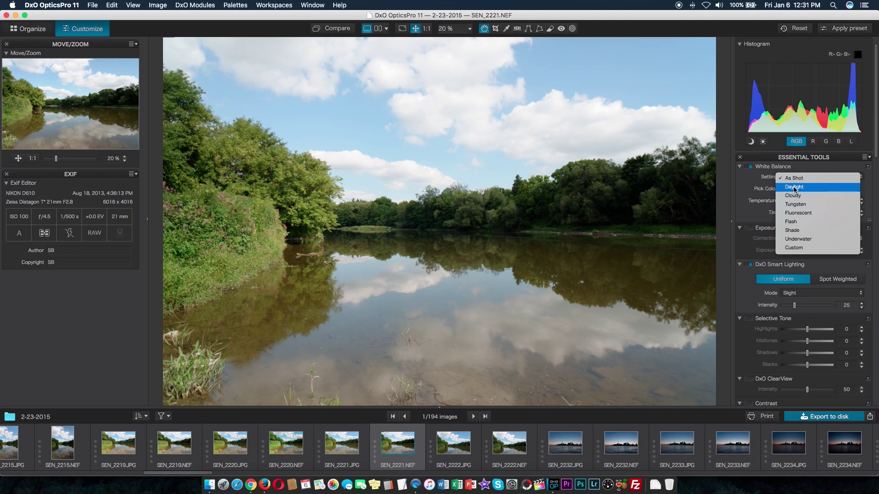
# Preview the Daylight and Cloudy presets, then keep As Shot white balance (5285, tint 6)
pyautogui.click(795, 187)
pyautogui.click(794, 178)
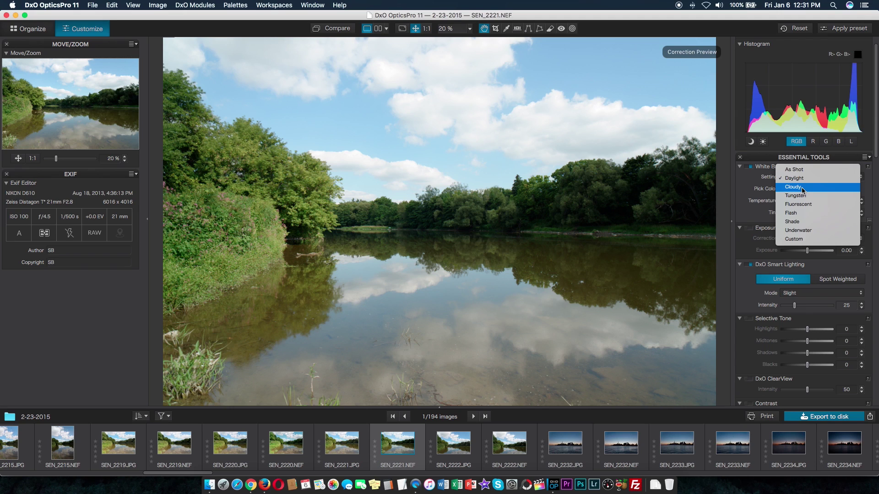
pyautogui.click(799, 171)
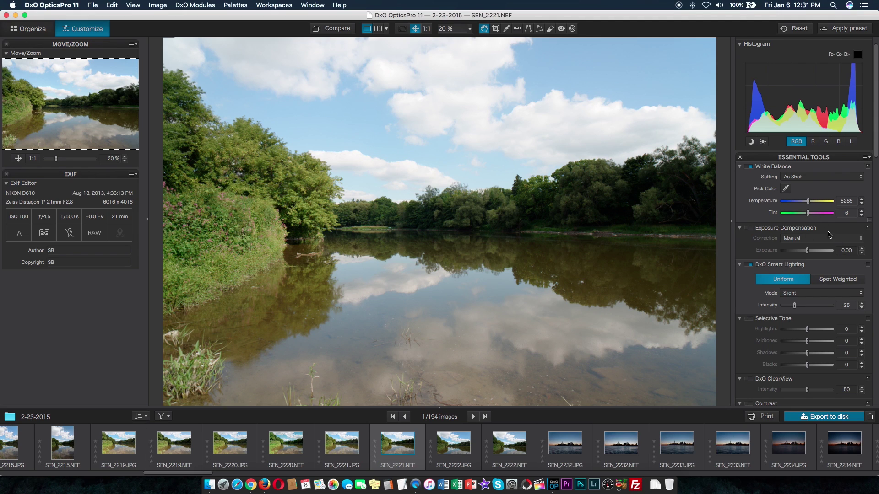
pyautogui.scroll(-2, 832, 238)
pyautogui.scroll(-2, 833, 239)
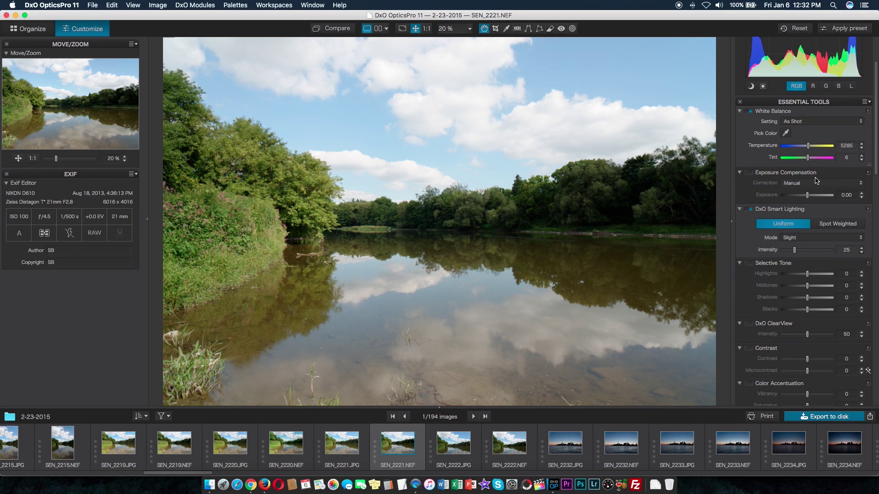
# Enable Exposure Compensation with Smart correction mode and compare it against the original
pyautogui.click(751, 173)
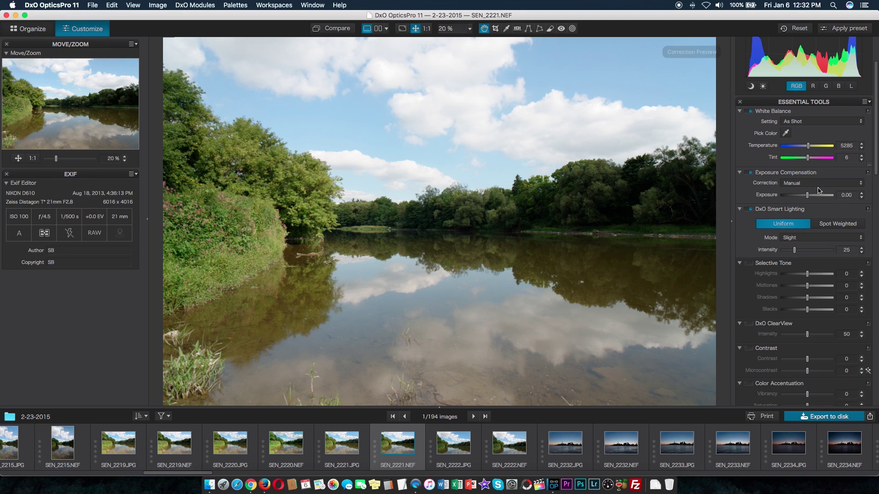
pyautogui.click(813, 184)
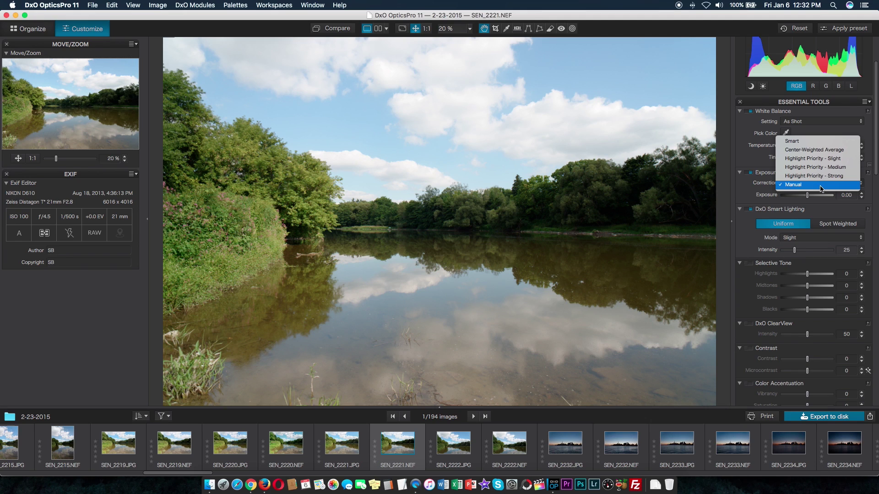
pyautogui.click(814, 143)
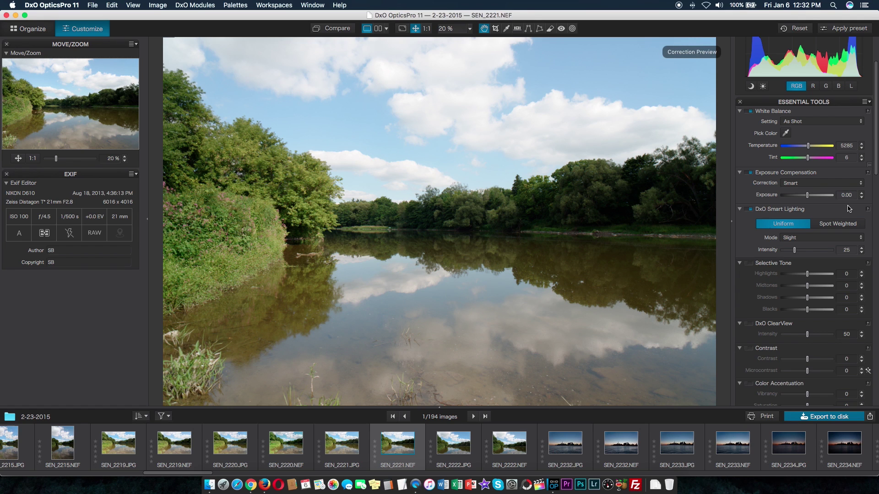
pyautogui.click(329, 30)
pyautogui.click(330, 31)
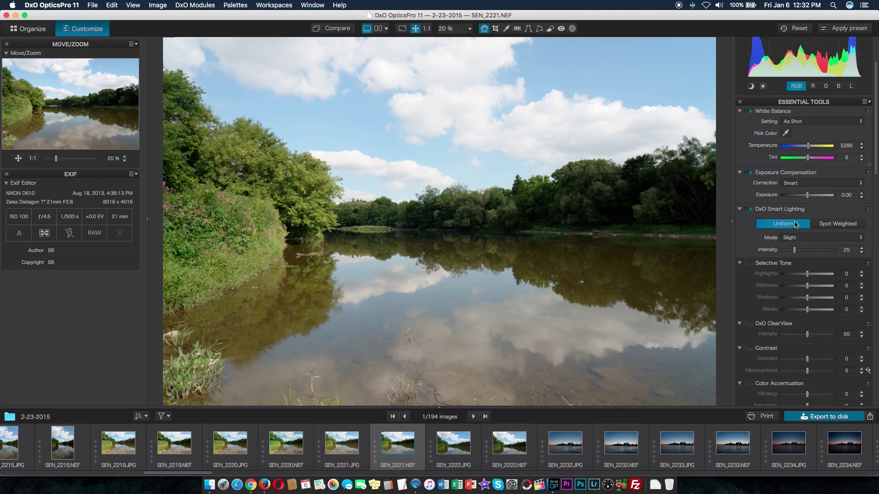
# Try Spot Weighted Smart Lighting, then go back to Uniform mode at Medium strength
pyautogui.click(835, 224)
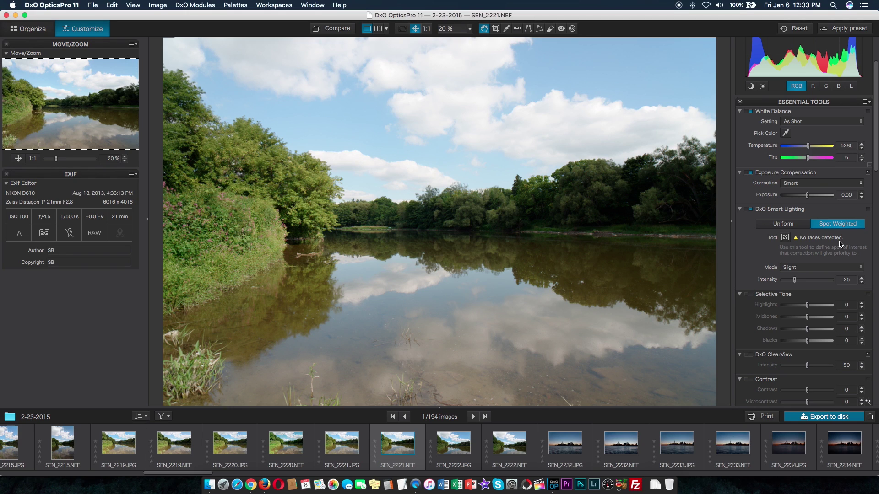
pyautogui.click(784, 225)
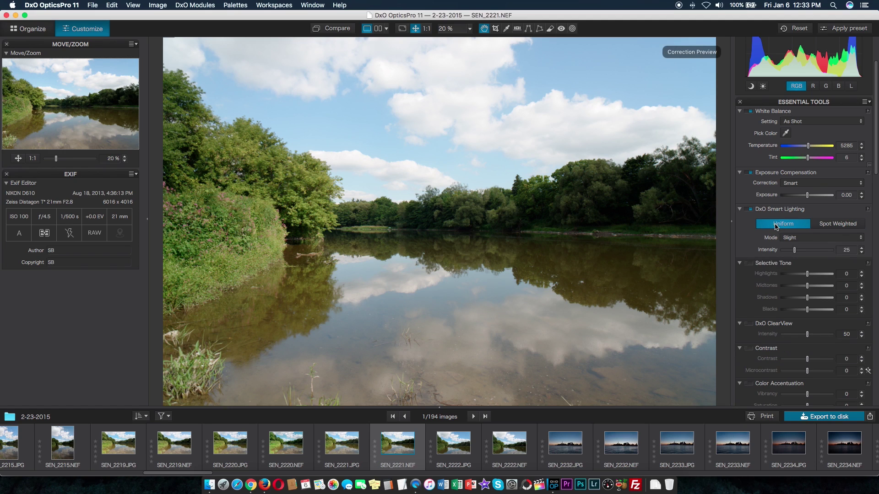
pyautogui.click(802, 238)
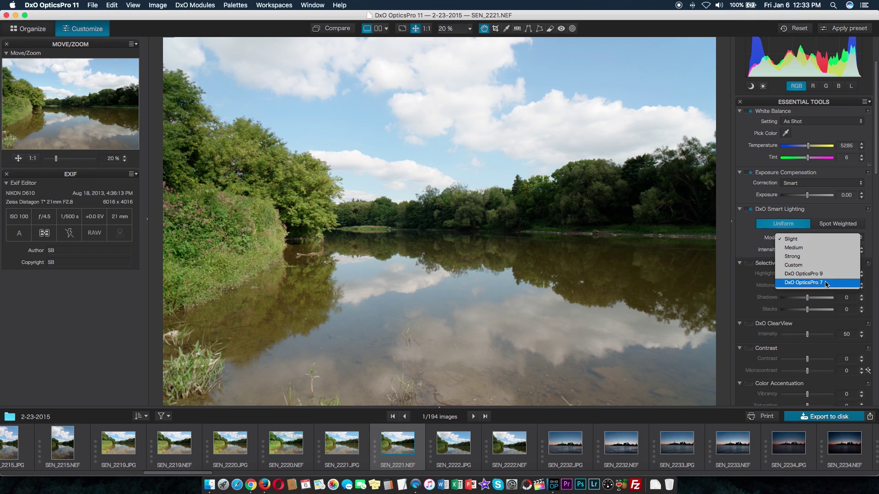
pyautogui.click(810, 248)
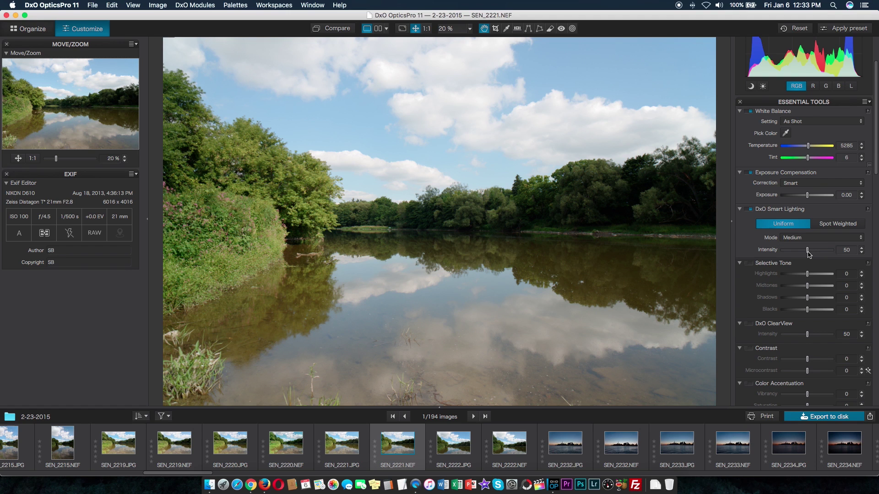
# Set Smart Lighting intensity to 32 and toggle Compare to check before/after
pyautogui.moveTo(809, 255); pyautogui.dragTo(800, 256)
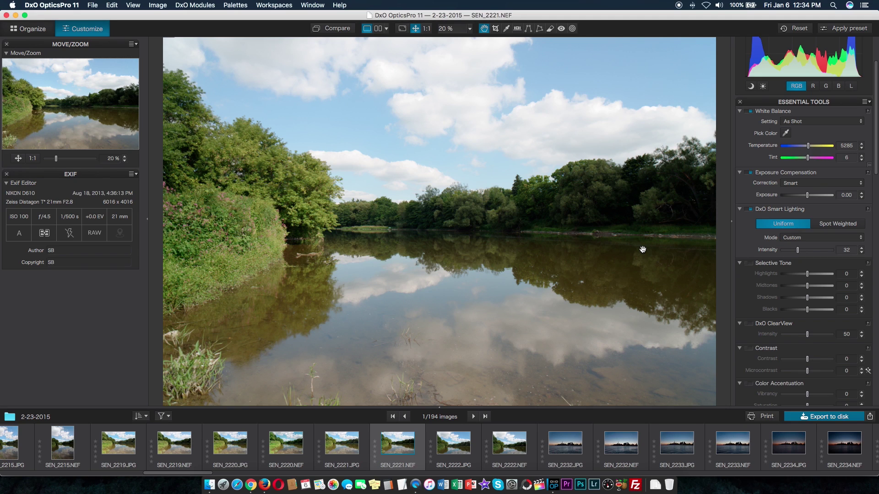
pyautogui.click(343, 30)
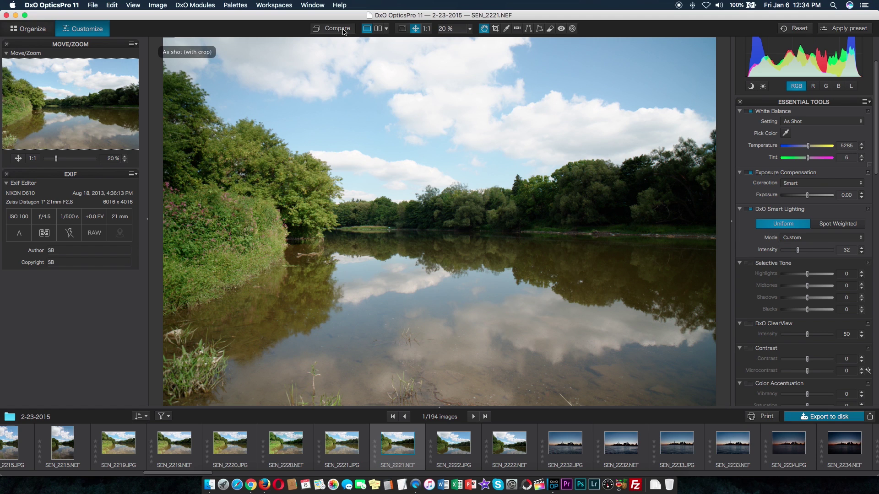
pyautogui.click(343, 30)
pyautogui.click(343, 29)
pyautogui.click(344, 29)
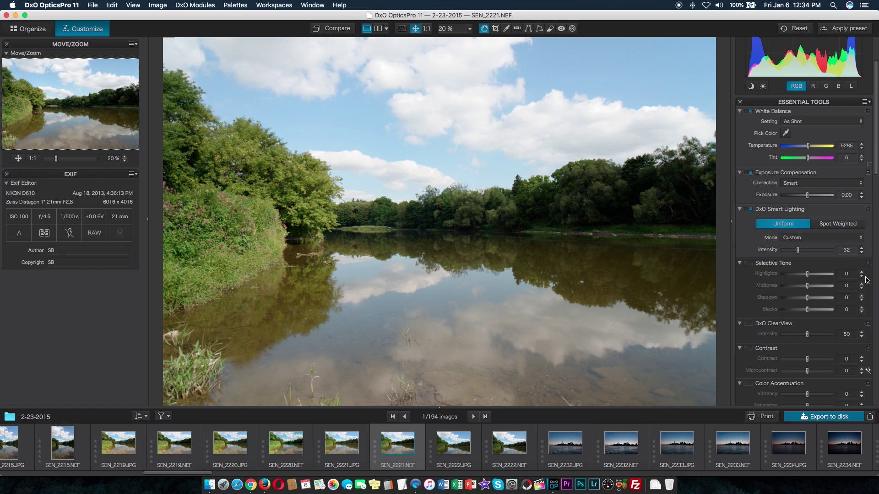
# Enable Selective Tone with Shadows 33 and Highlights -16, also testing the Blacks slider
pyautogui.scroll(-3, 866, 279)
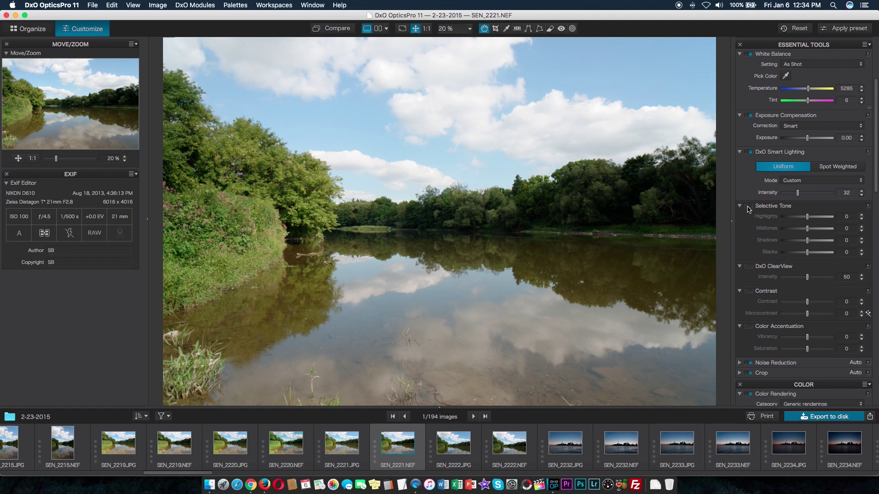
pyautogui.click(750, 206)
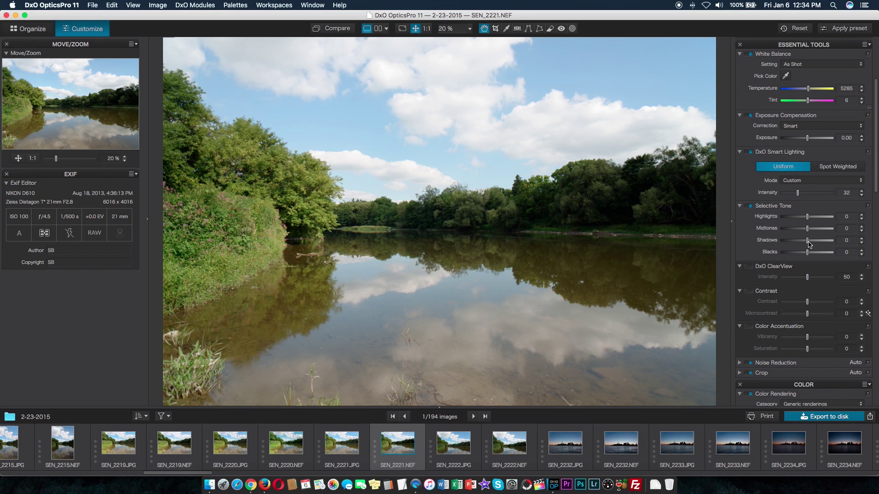
pyautogui.moveTo(808, 245); pyautogui.dragTo(818, 246)
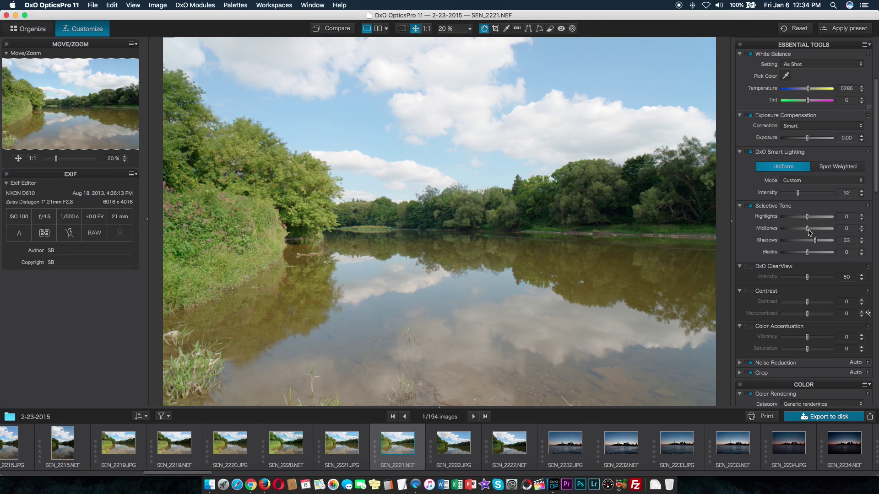
pyautogui.moveTo(808, 219); pyautogui.dragTo(805, 221)
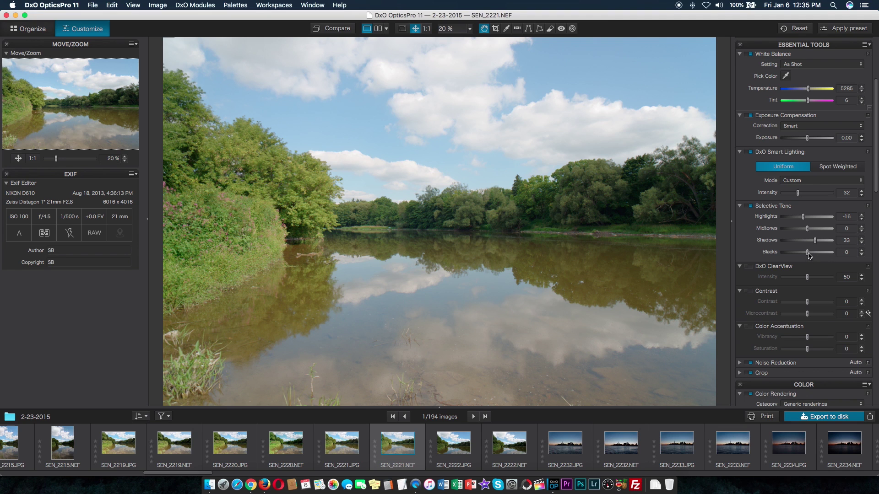
pyautogui.moveTo(808, 256); pyautogui.dragTo(810, 258)
# Enable ClearView, push intensity to about 87, settle at 40, and compare with the original
pyautogui.scroll(-3, 817, 274)
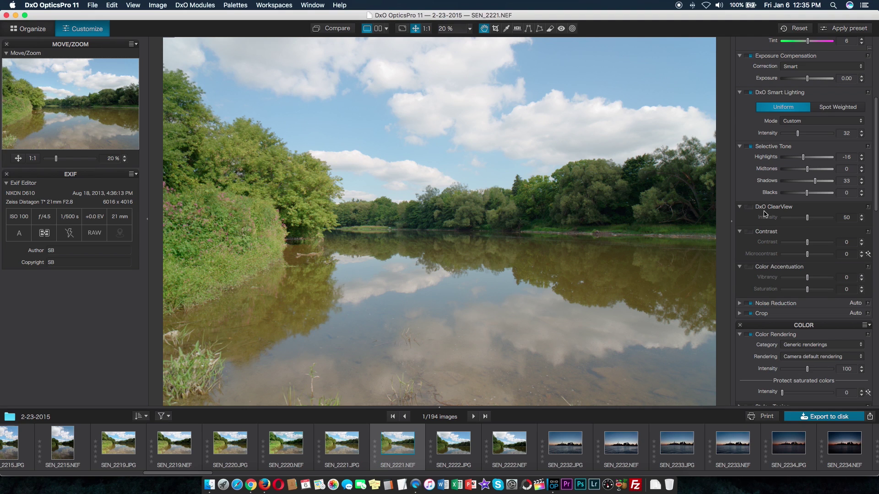
pyautogui.click(749, 207)
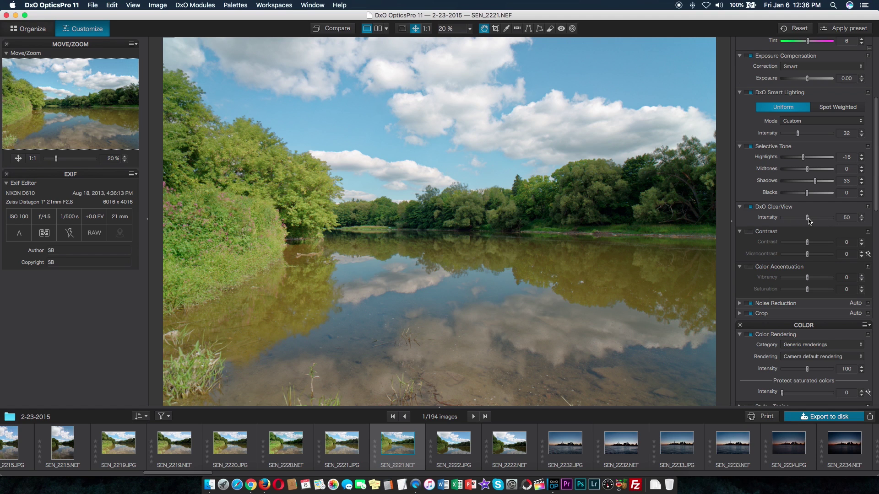
pyautogui.moveTo(809, 219); pyautogui.dragTo(828, 220)
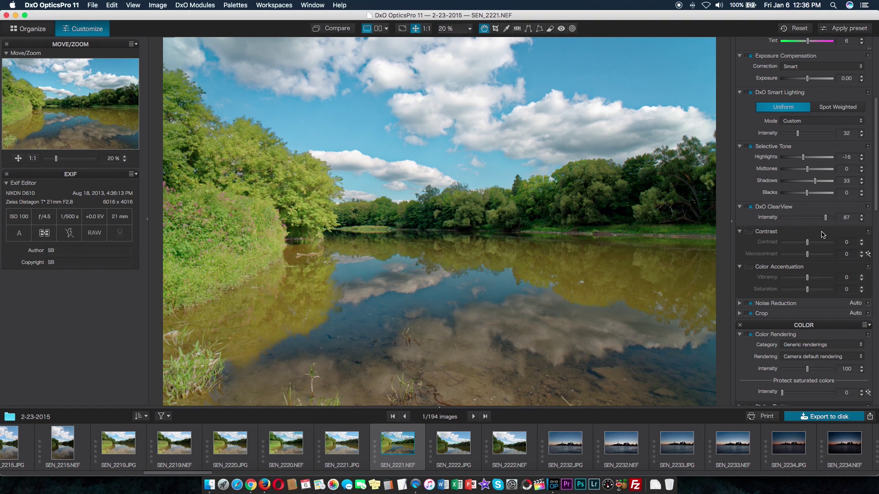
pyautogui.moveTo(826, 222); pyautogui.dragTo(802, 221)
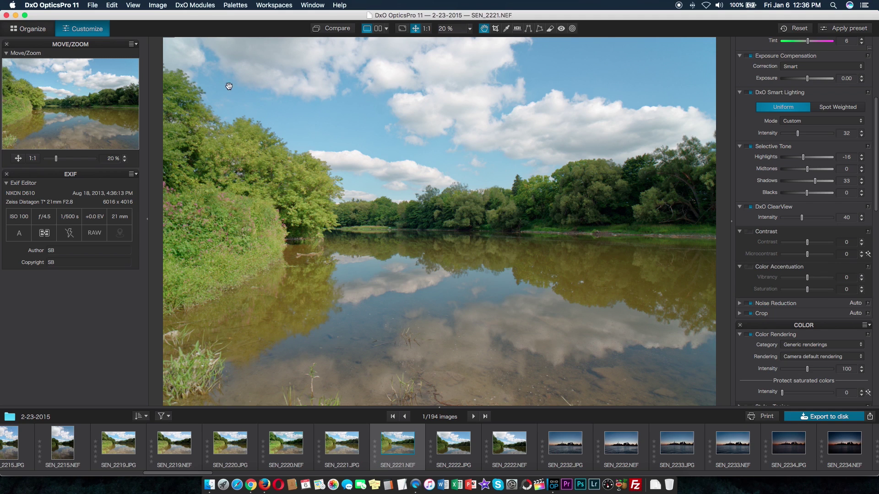
pyautogui.click(329, 30)
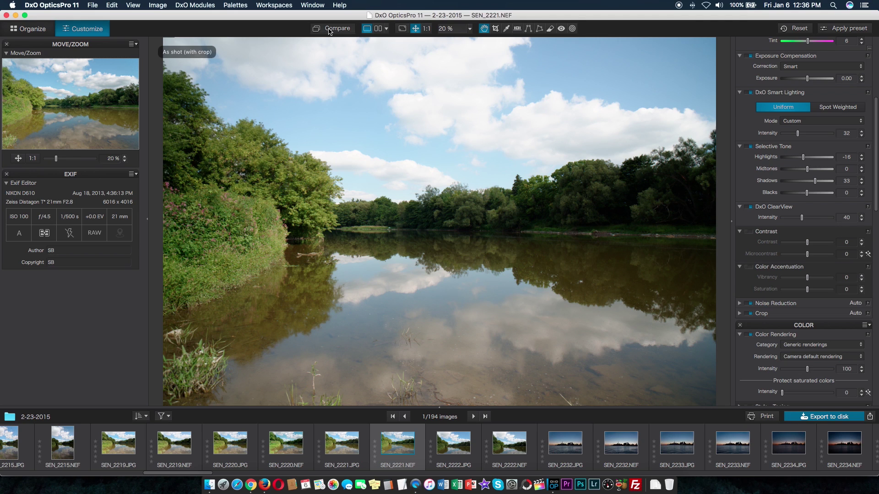
pyautogui.click(329, 30)
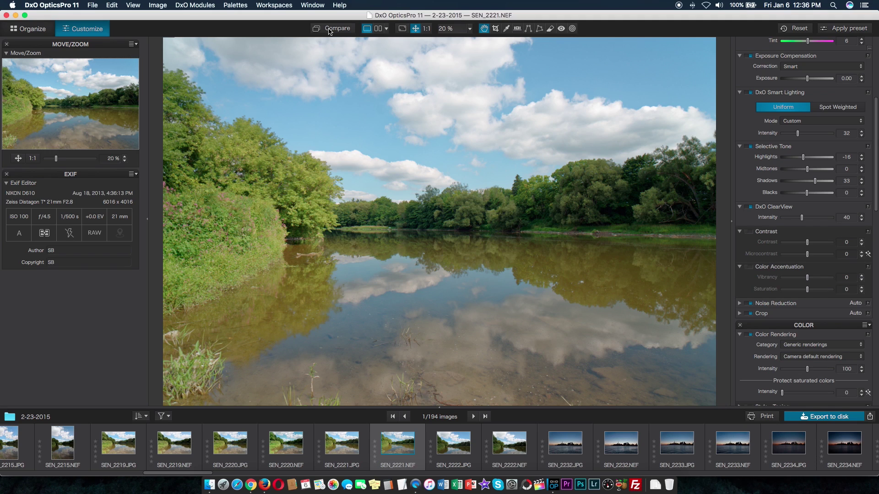
# Enable Auto contrast in the Contrast palette, lifting Microcontrast to 16 with Contrast at 0
pyautogui.click(750, 232)
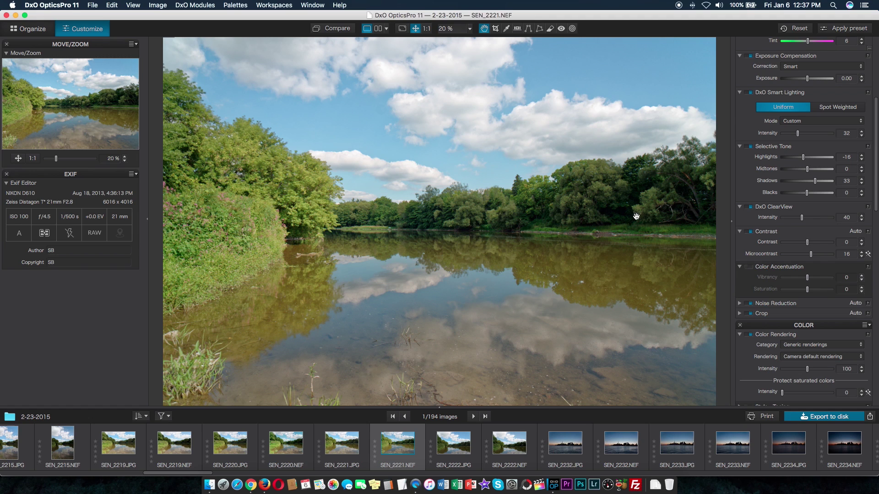
pyautogui.click(426, 29)
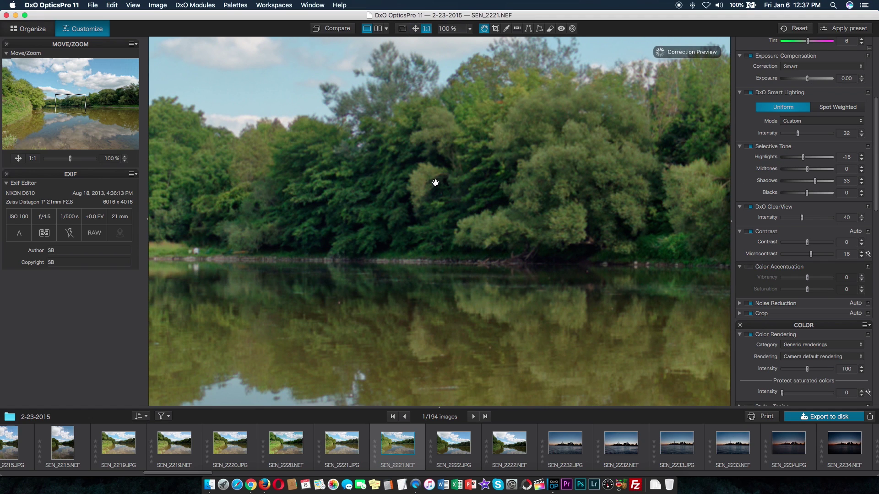
pyautogui.moveTo(436, 181); pyautogui.dragTo(455, 284)
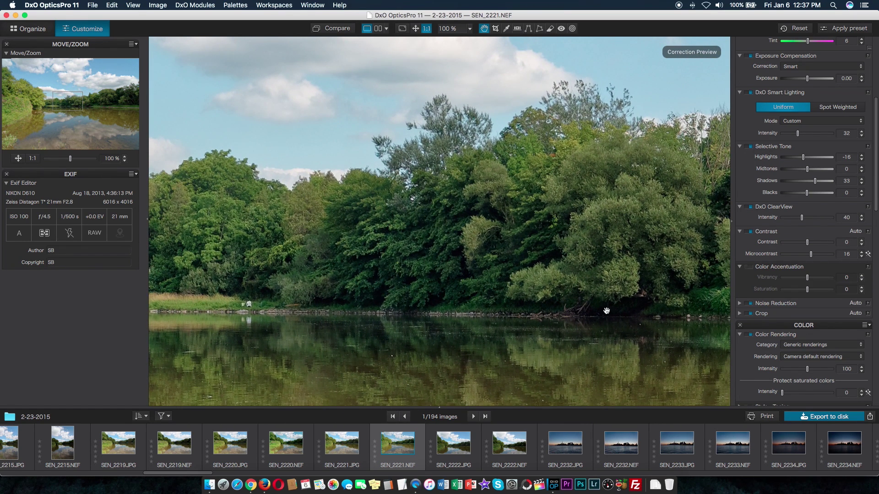
pyautogui.click(338, 30)
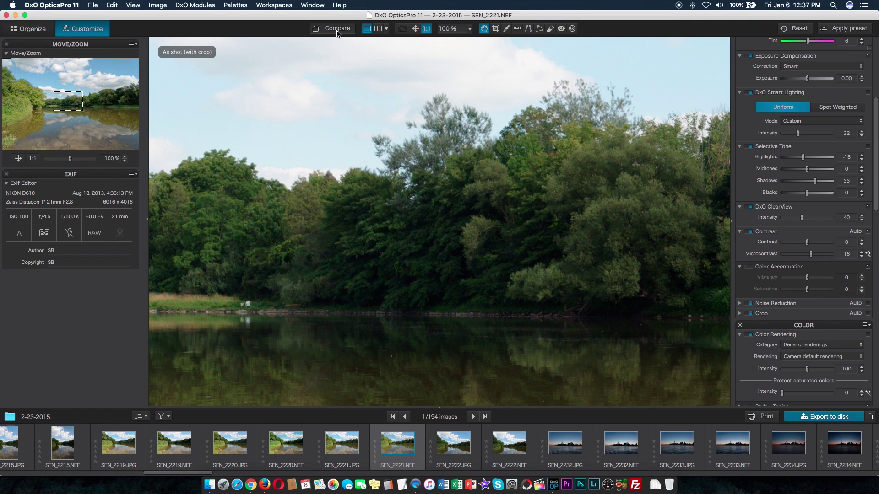
pyautogui.click(338, 30)
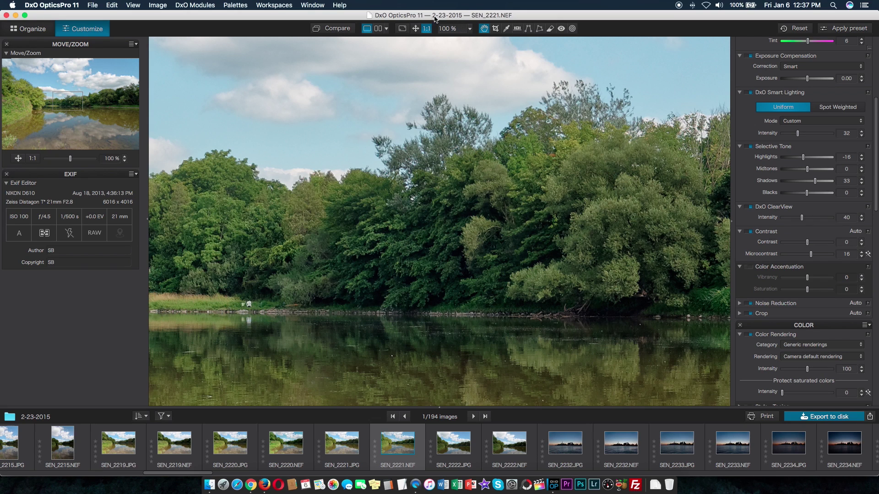
pyautogui.click(442, 28)
pyautogui.write('20')
pyautogui.press('Return')
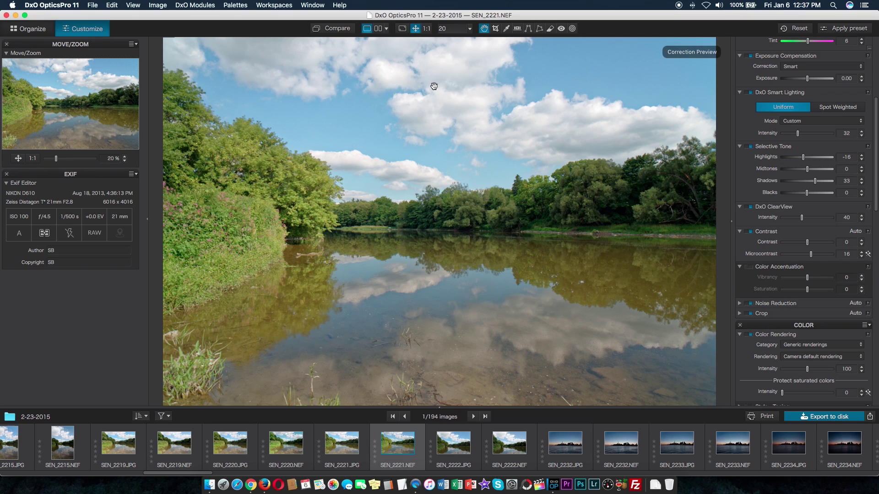
pyautogui.scroll(-3, 764, 291)
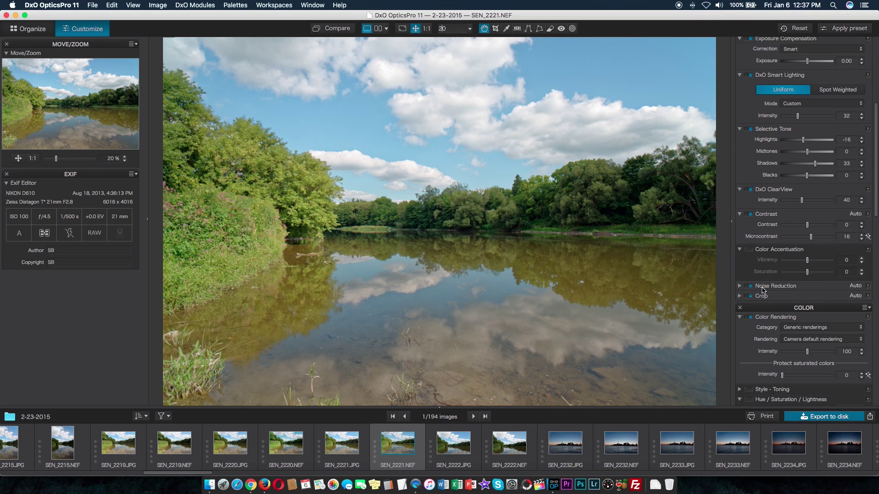
pyautogui.scroll(-4, 767, 292)
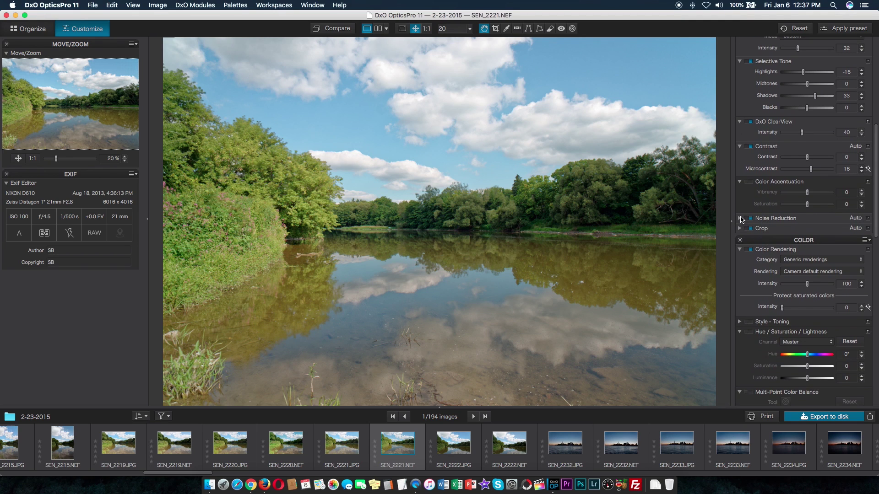
# Expand the Noise Reduction palette and switch from HQ (Fast) to PRIME mode
pyautogui.click(740, 219)
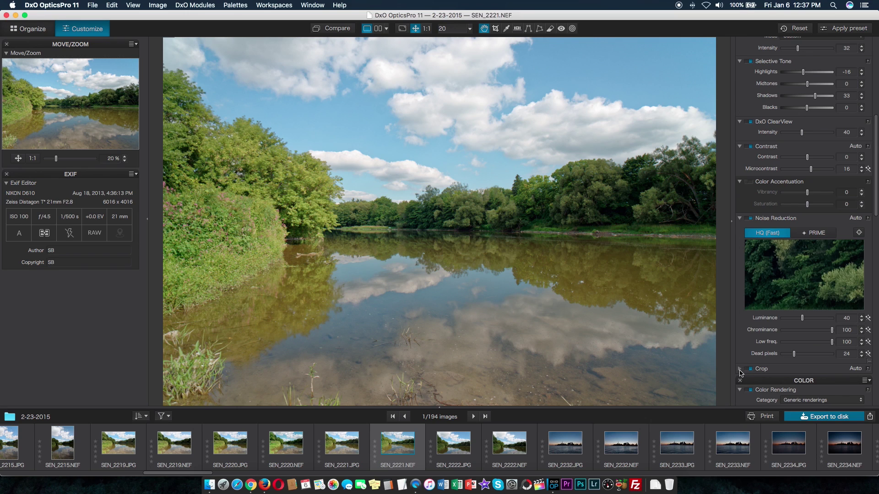
pyautogui.scroll(-10, 841, 294)
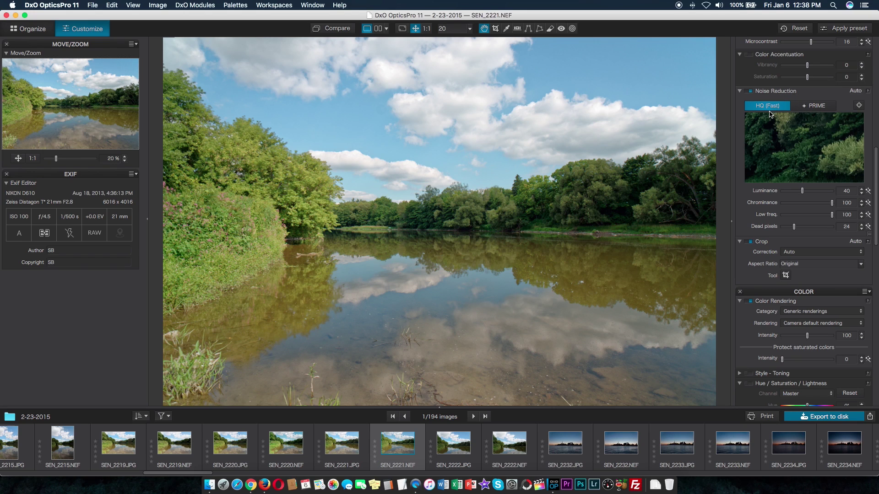
pyautogui.click(823, 107)
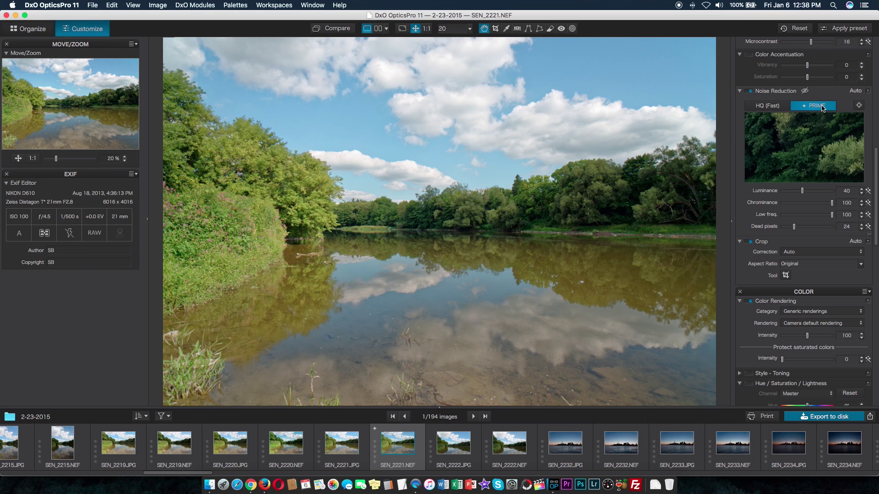
pyautogui.scroll(-8, 816, 243)
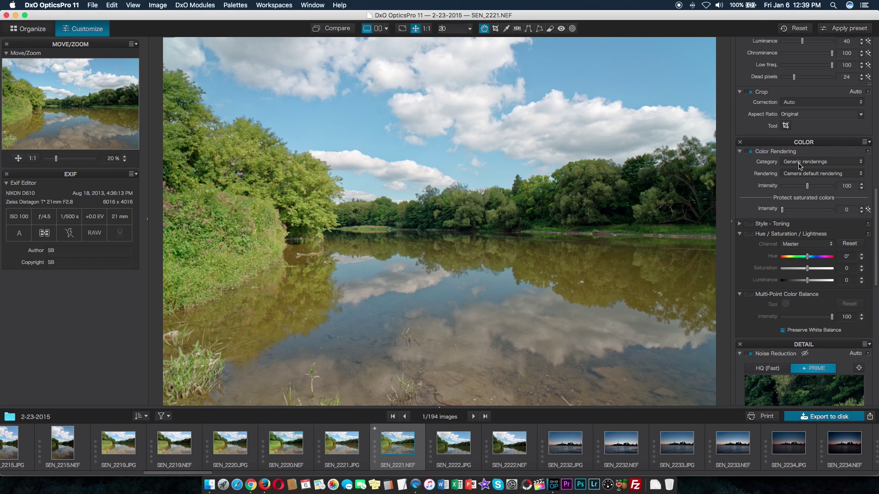
# Open the Color Rendering palette's Category list to choose a new rendering category
pyautogui.click(800, 166)
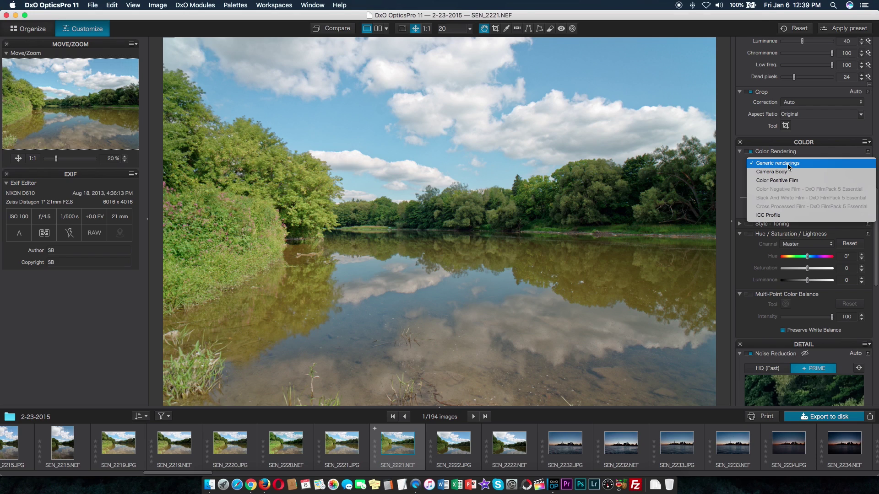
# Choose the Camera Body category, try Leica M-E, M9, M9-P, then settle on Leica M rendering
pyautogui.click(787, 172)
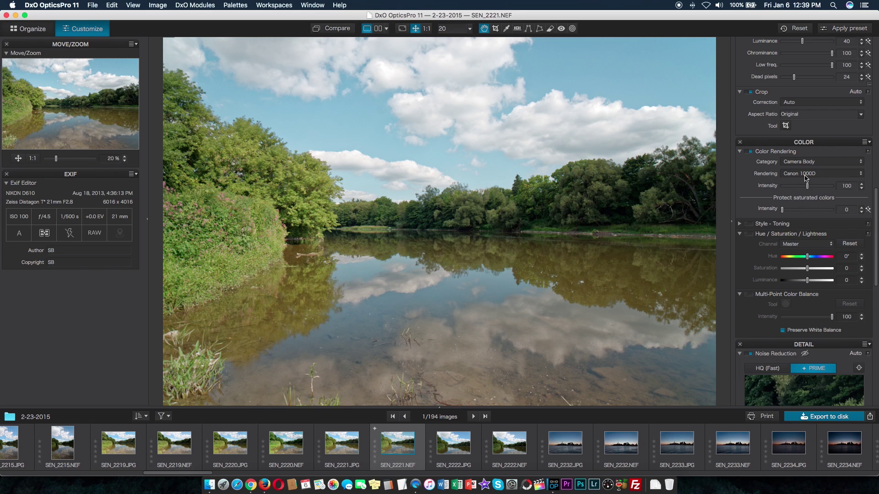
pyautogui.click(816, 177)
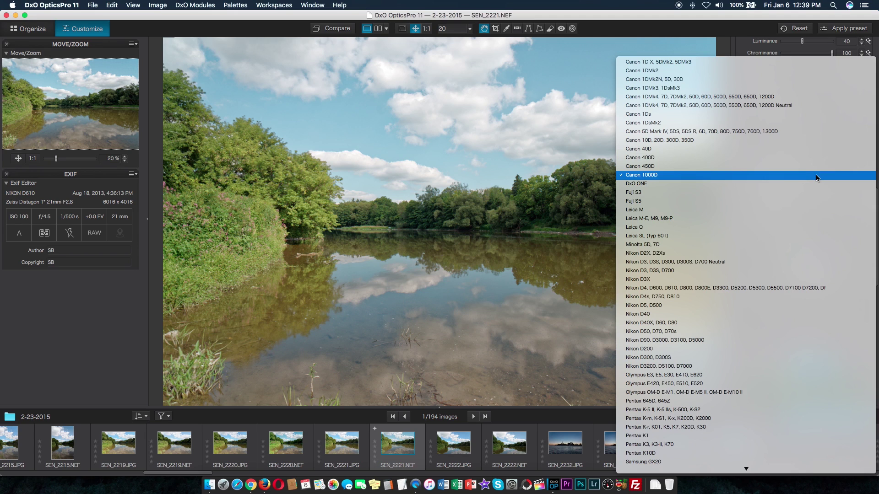
pyautogui.scroll(-5, 772, 455)
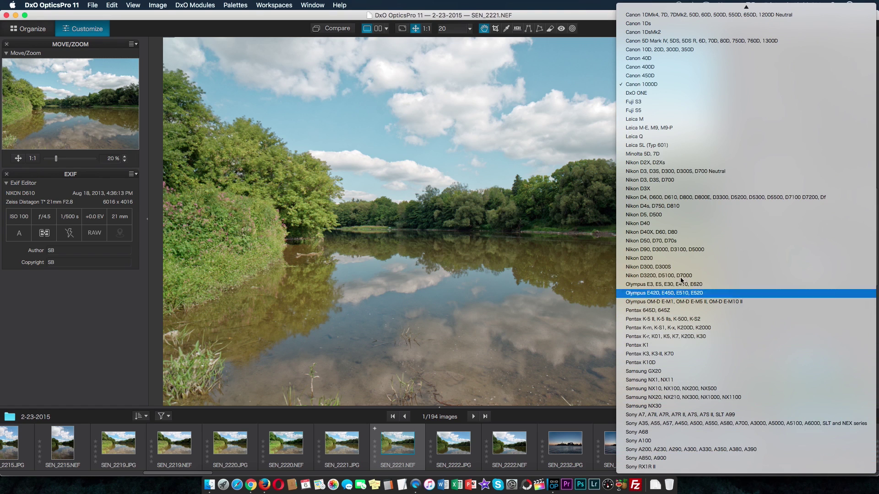
pyautogui.scroll(3, 716, 11)
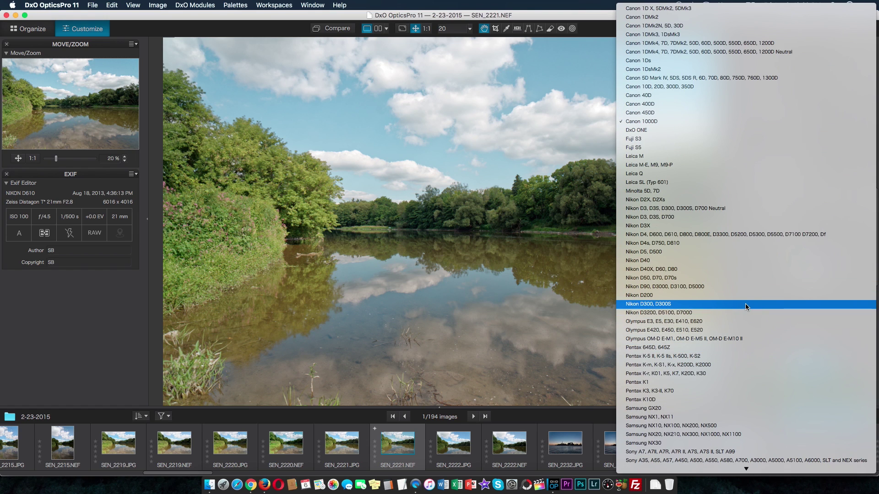
pyautogui.click(665, 166)
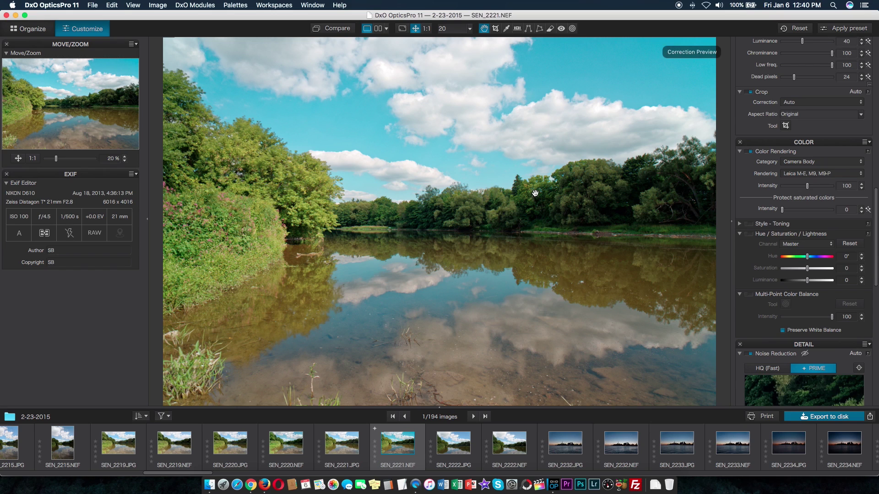
pyautogui.click(805, 177)
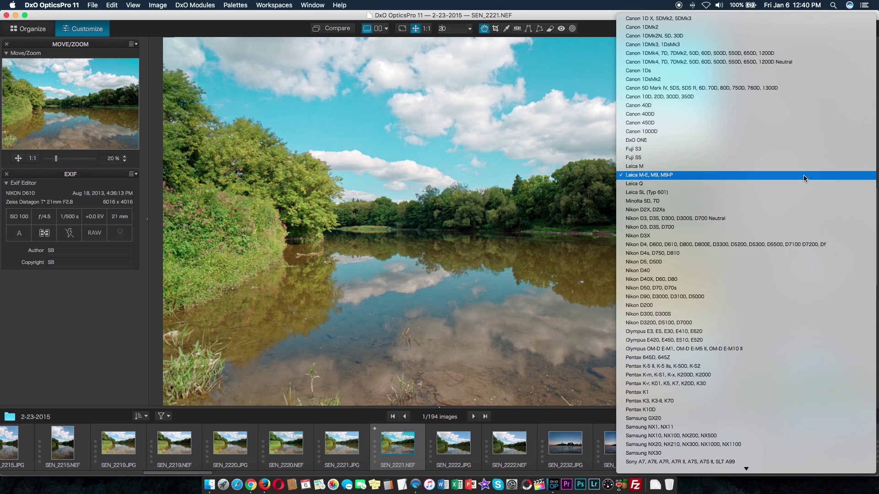
pyautogui.click(665, 169)
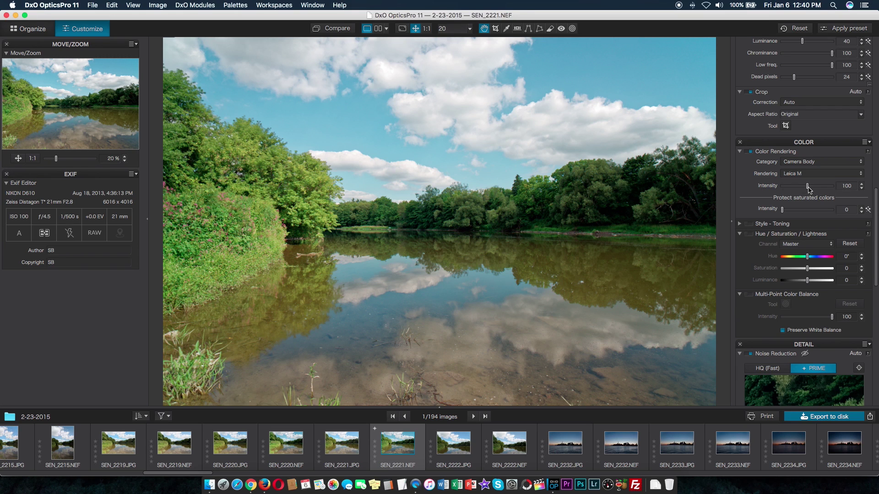
# Test Color Rendering Intensity at 0 and 200, settle on 76, and compare with the original
pyautogui.moveTo(807, 188); pyautogui.dragTo(772, 192)
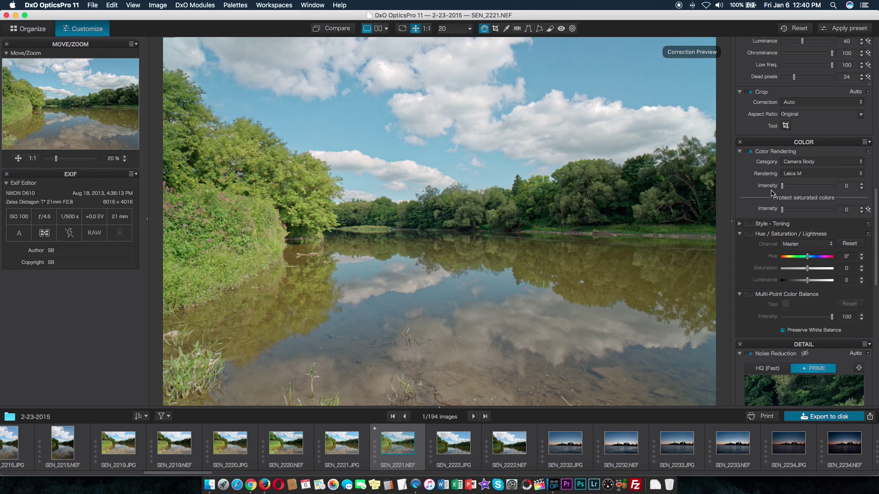
pyautogui.moveTo(783, 187); pyautogui.dragTo(840, 189)
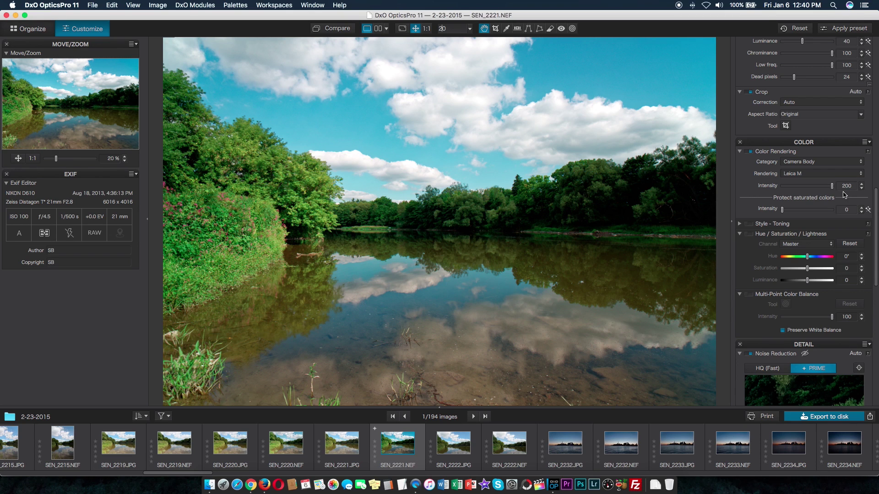
pyautogui.moveTo(832, 186); pyautogui.dragTo(800, 200)
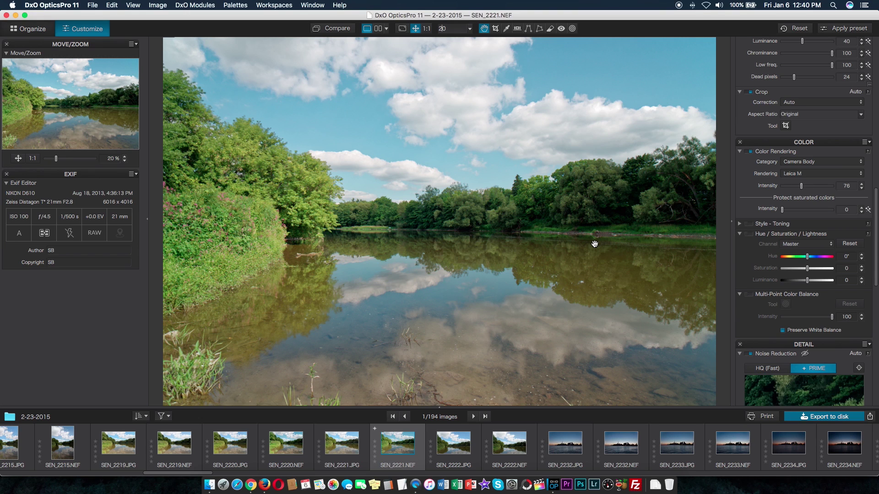
pyautogui.click(337, 32)
# View the photo at 1:1 and pan to the treeline above the river
pyautogui.scroll(-5, 842, 282)
pyautogui.scroll(-20, 833, 283)
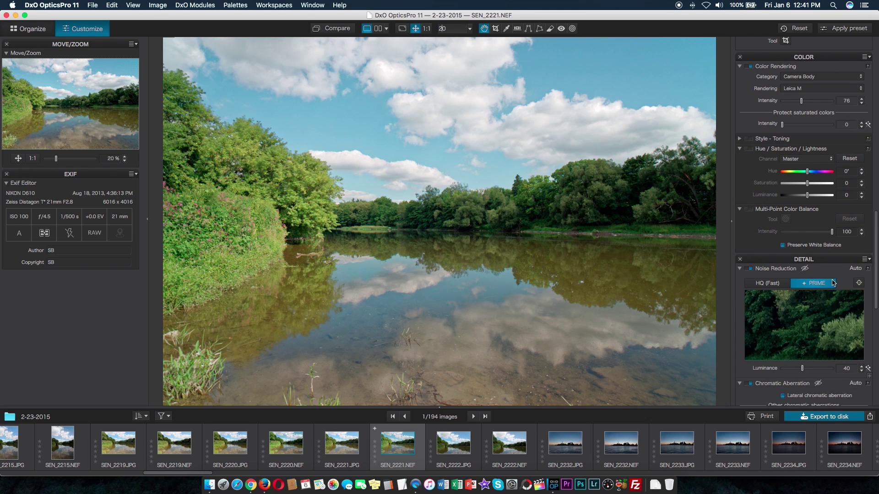
pyautogui.scroll(-2, 833, 283)
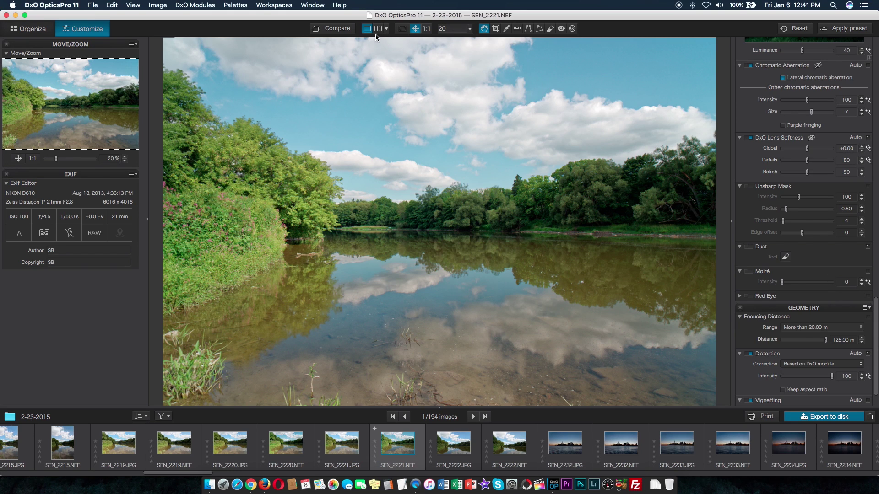
pyautogui.click(426, 28)
pyautogui.moveTo(555, 186); pyautogui.dragTo(338, 252)
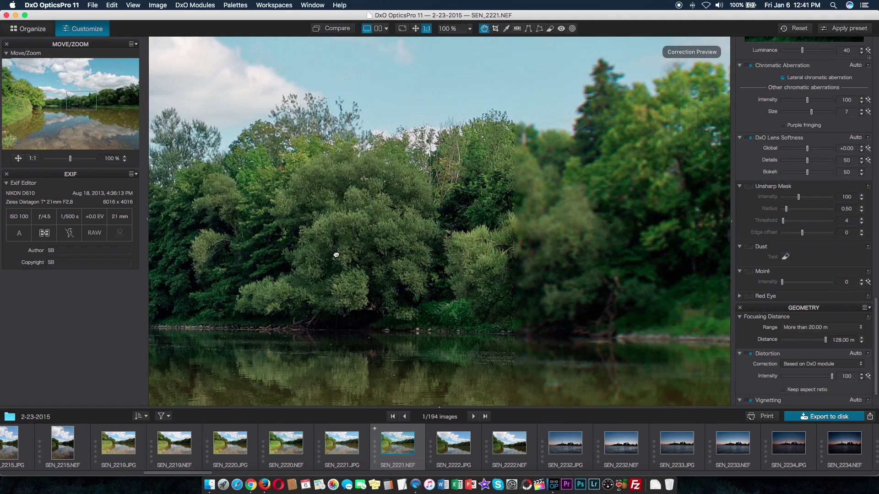
pyautogui.moveTo(470, 271); pyautogui.dragTo(414, 245)
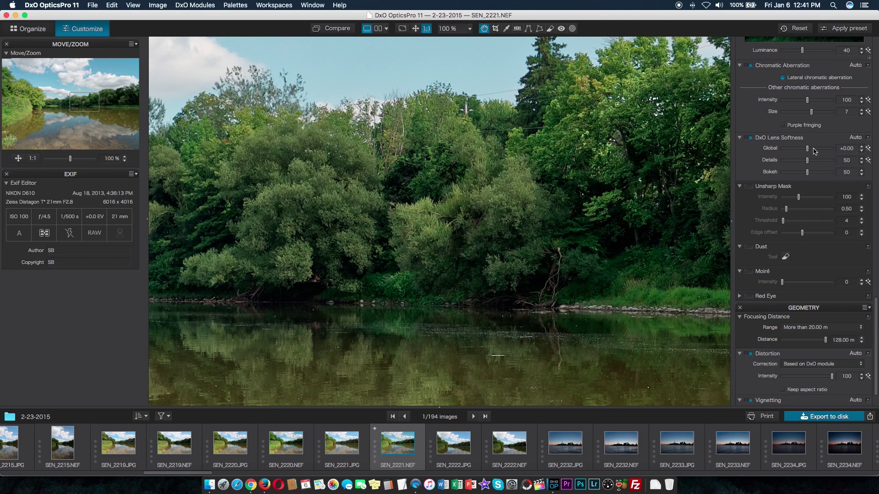
# Adjust DxO Lens Softness Global and Details, finishing with Global at +0.21
pyautogui.click(811, 150)
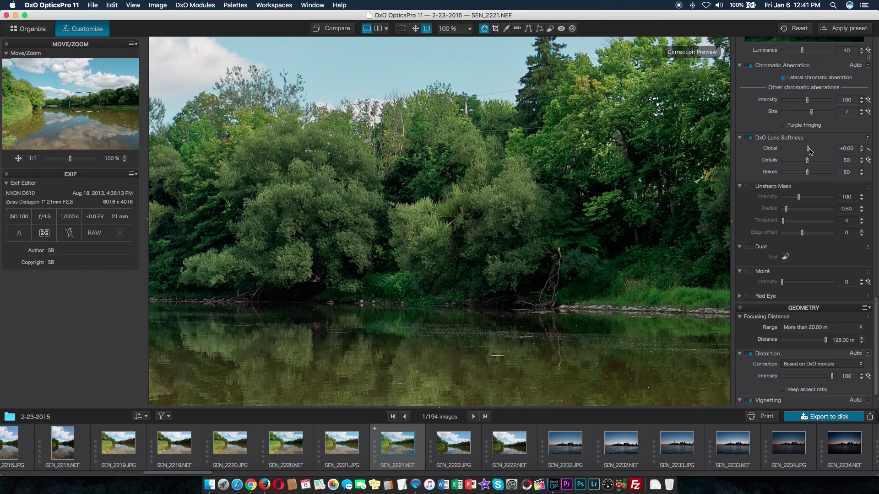
pyautogui.moveTo(812, 150); pyautogui.dragTo(817, 152)
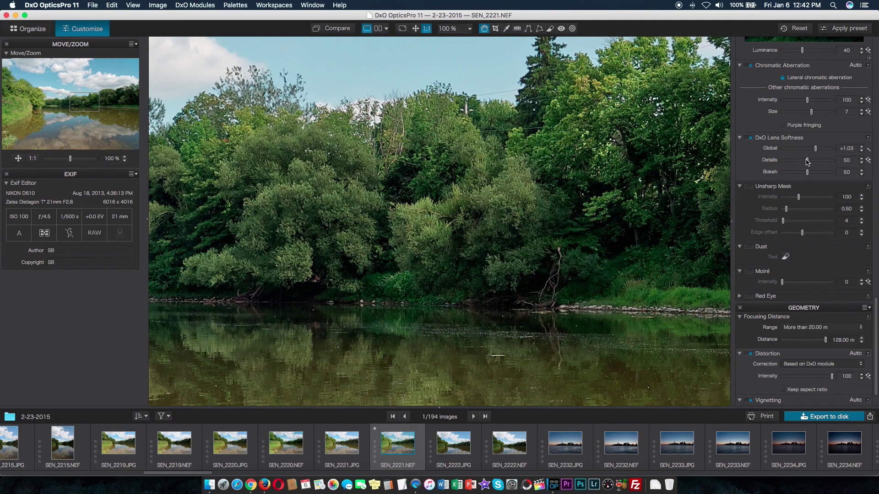
pyautogui.moveTo(807, 162); pyautogui.dragTo(807, 165)
pyautogui.moveTo(815, 151); pyautogui.dragTo(809, 153)
# Fit the photo to screen and lower Vignetting Intensity from 100 to 60
pyautogui.click(414, 30)
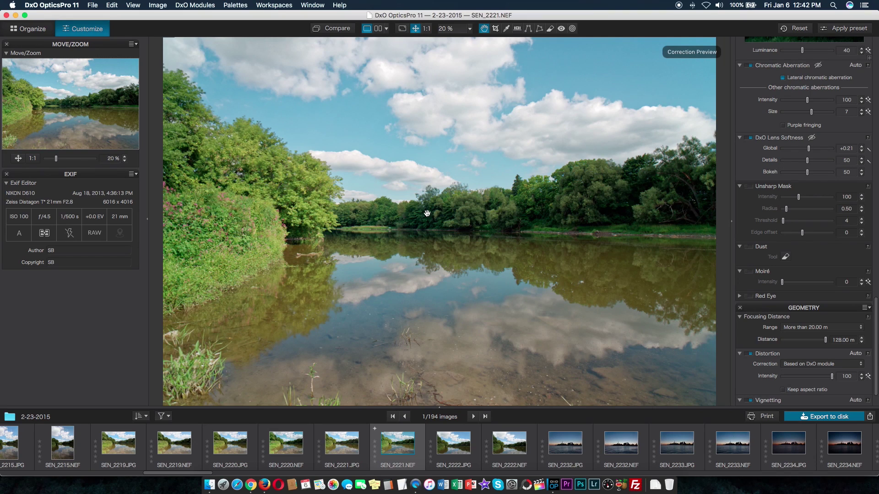
pyautogui.scroll(-2, 844, 281)
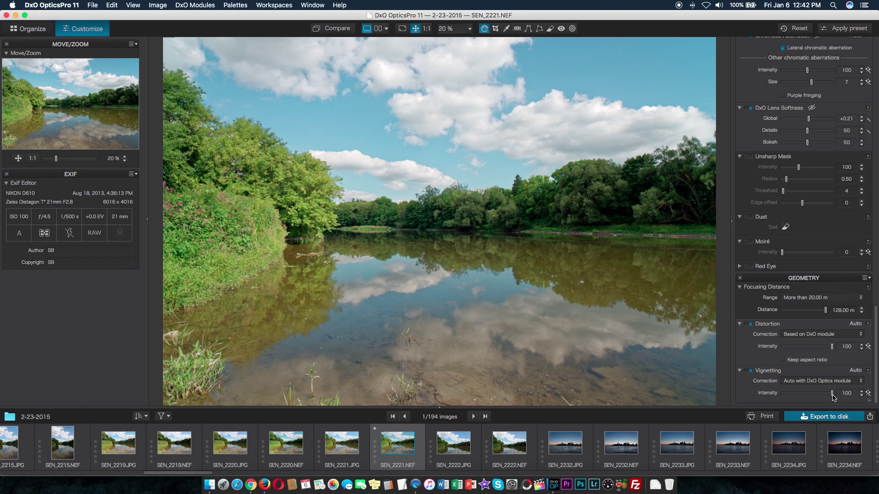
pyautogui.moveTo(832, 393); pyautogui.dragTo(813, 398)
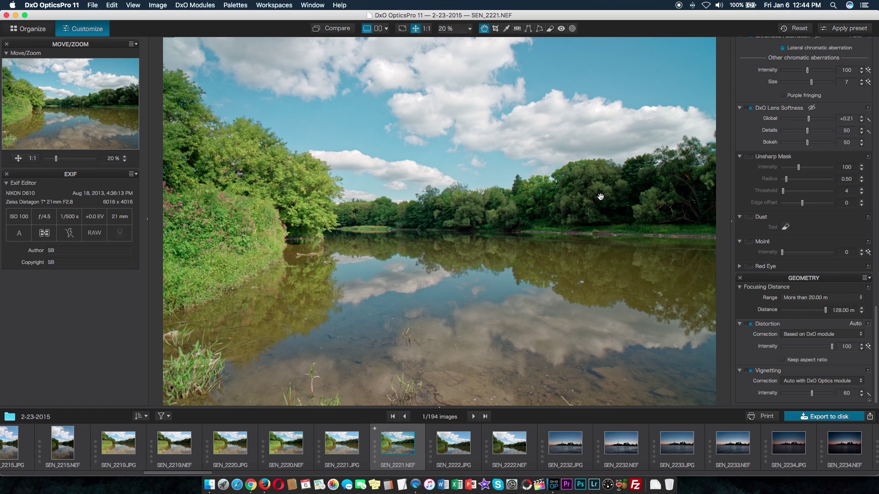
# Toggle Compare to view the original, then return to the Correction Preview
pyautogui.click(333, 31)
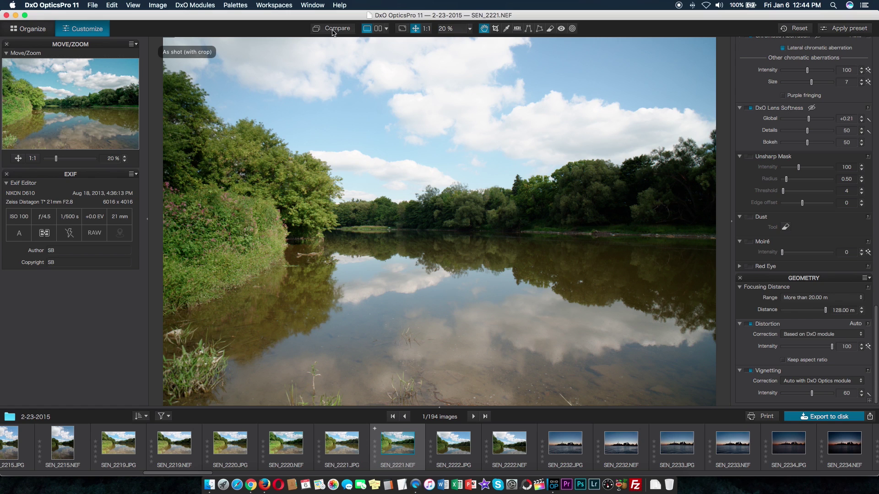
pyautogui.click(332, 31)
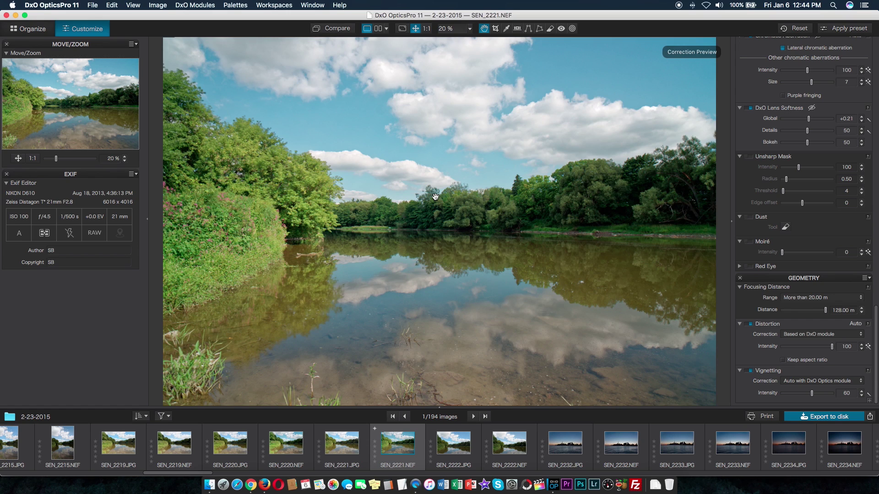